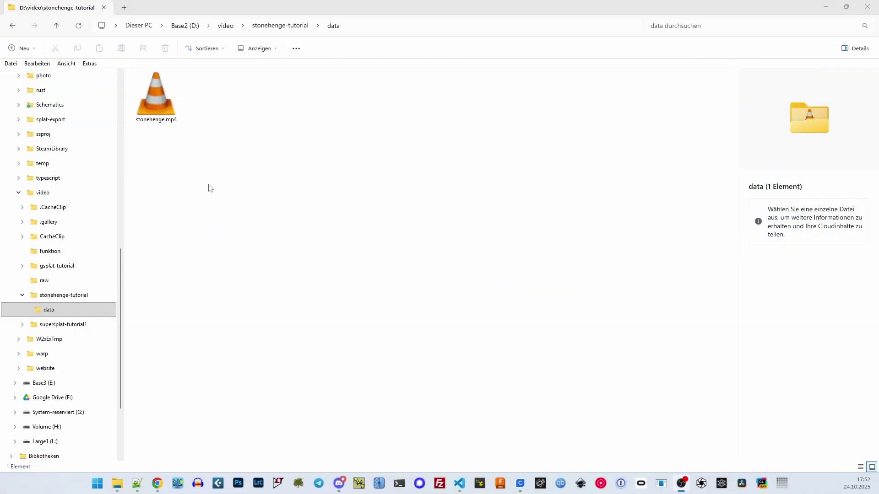
- Preview stonehenge.mp4 in the video player by skipping ahead to about 07:52, and close the player
{"action": "left_click", "coordinate": [158, 102]}
{"action": "double_click", "coordinate": [157, 105]}
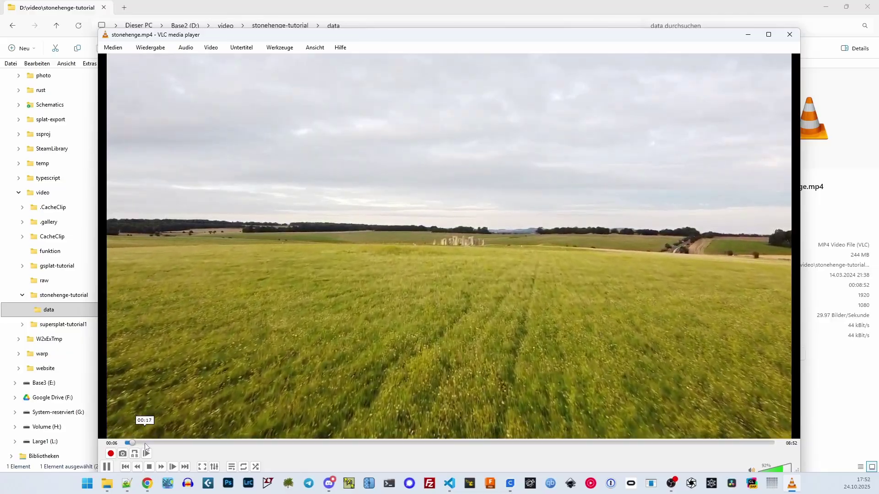
{"action": "left_click_drag", "start_coordinate": [144, 443], "coordinate": [701, 446]}
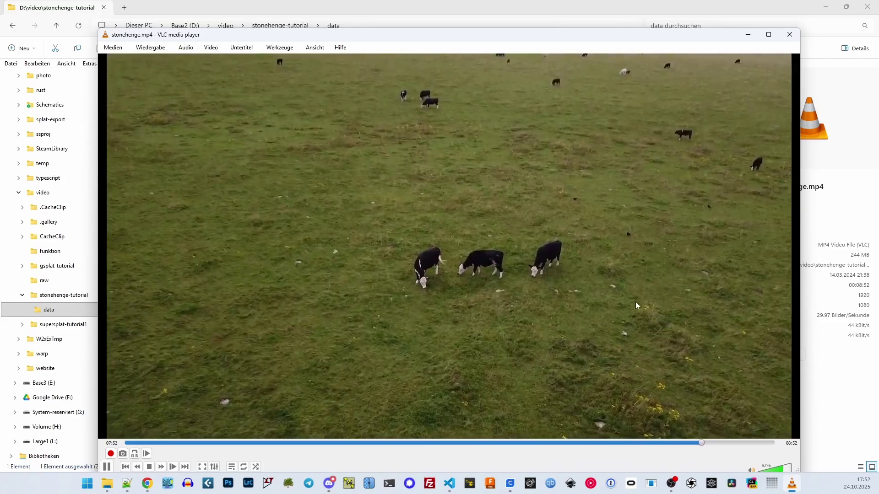
{"action": "left_click", "coordinate": [789, 35]}
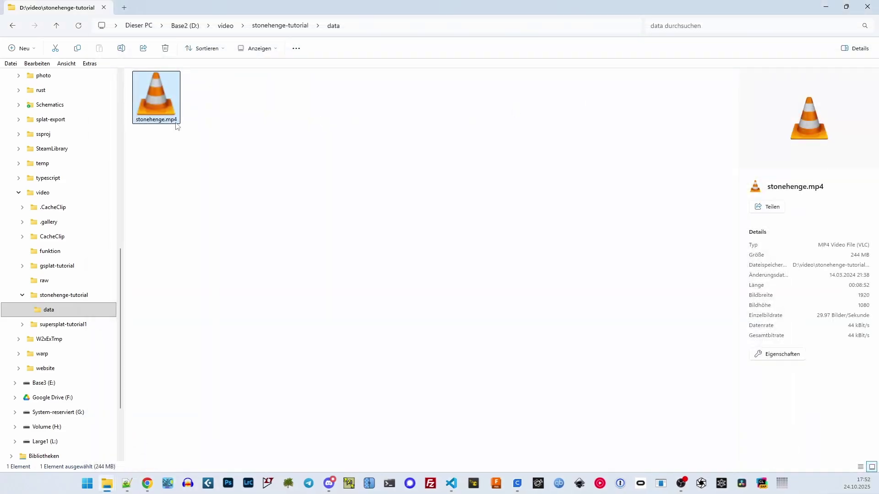
{"action": "left_click", "coordinate": [279, 147]}
{"action": "right_click", "coordinate": [266, 133]}
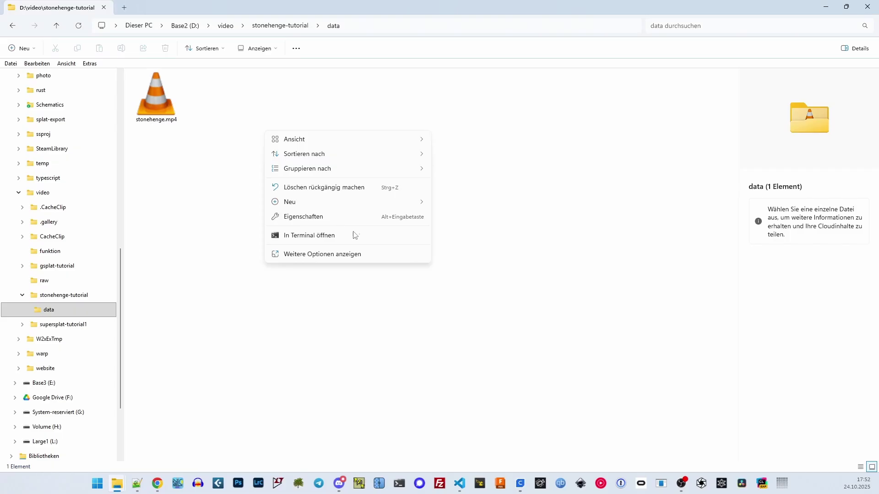
{"action": "key", "text": "Escape"}
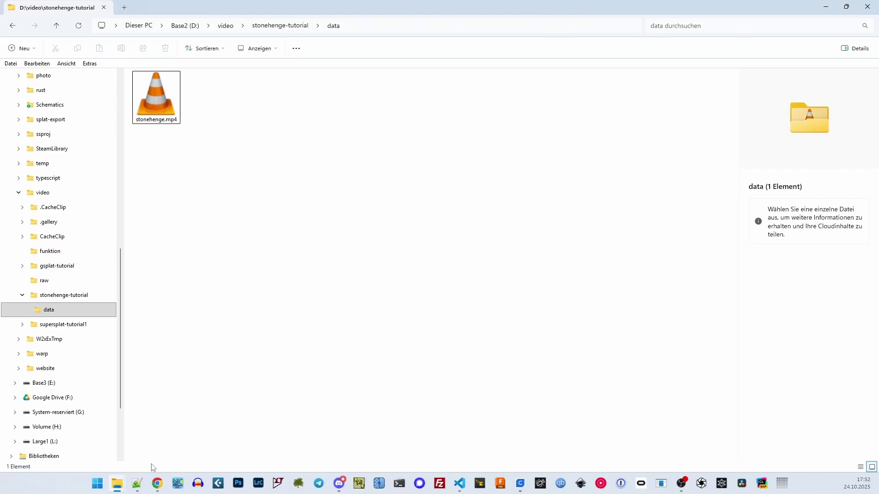
- Switch to run-ffmpeg.bat in Notepad++ and review the ffmpeg command's input path and its start and end times
{"action": "left_click", "coordinate": [137, 484]}
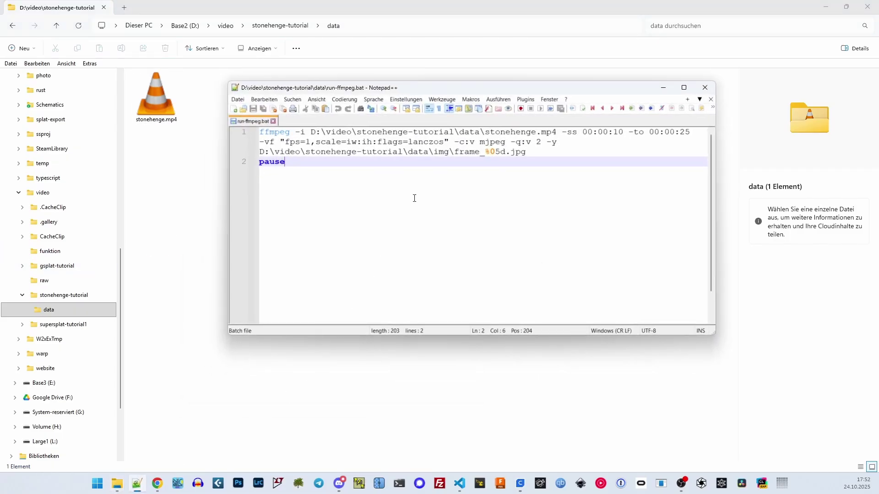
{"action": "left_click_drag", "start_coordinate": [412, 87], "coordinate": [389, 122]}
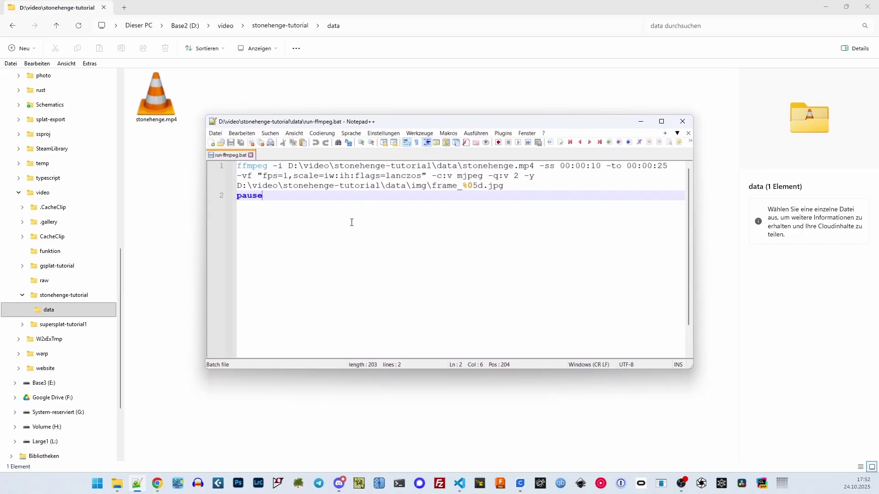
{"action": "left_click_drag", "start_coordinate": [294, 166], "coordinate": [379, 166]}
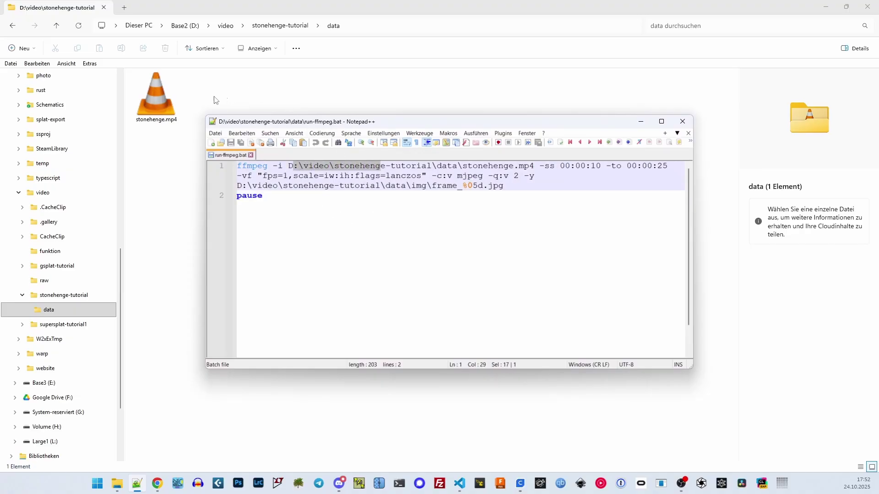
{"action": "left_click_drag", "start_coordinate": [561, 167], "coordinate": [648, 167]}
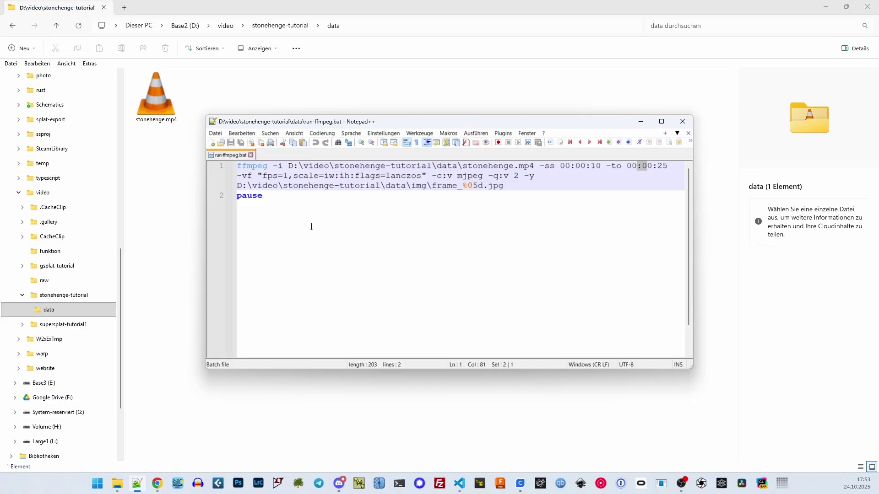
- Pause stonehenge.mp4 at 00:31 where the flight around the stones begins, and set the ffmpeg command's start time to 00:00:31
{"action": "double_click", "coordinate": [158, 100]}
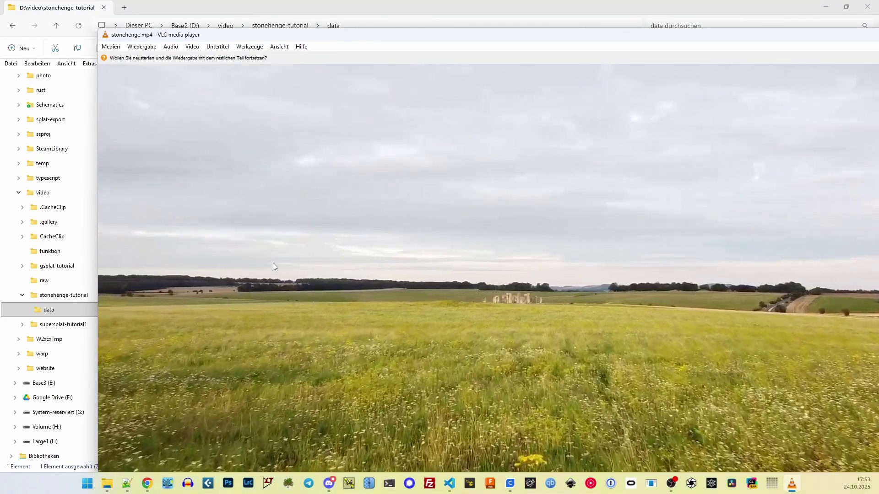
{"action": "left_click_drag", "start_coordinate": [386, 34], "coordinate": [355, 26]}
{"action": "left_click_drag", "start_coordinate": [93, 19], "coordinate": [234, 52]}
{"action": "left_click", "coordinate": [164, 415]}
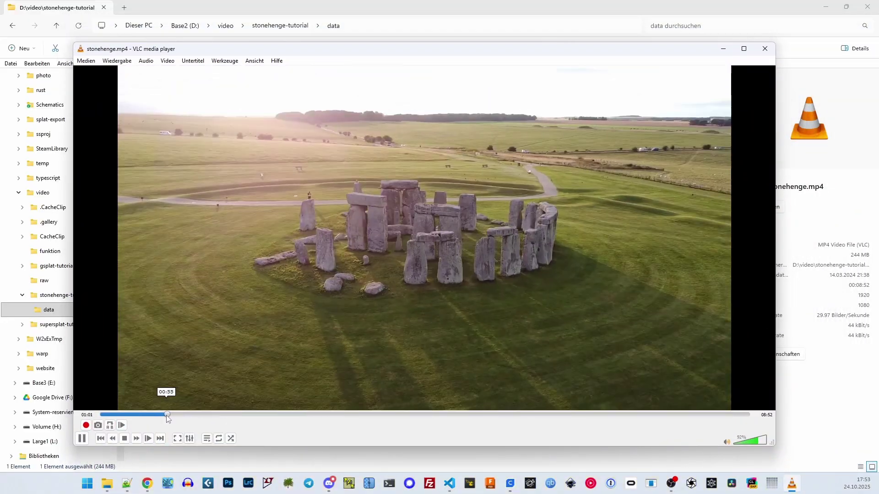
{"action": "left_click", "coordinate": [137, 415]}
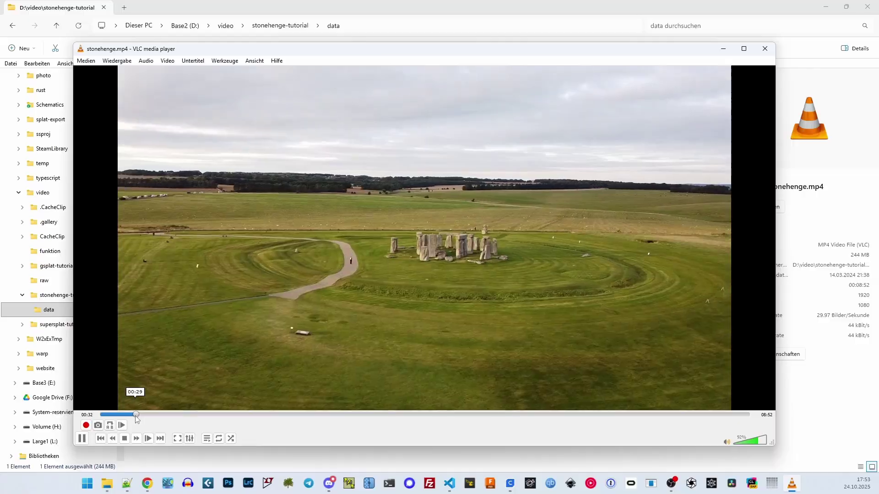
{"action": "left_click", "coordinate": [83, 439]}
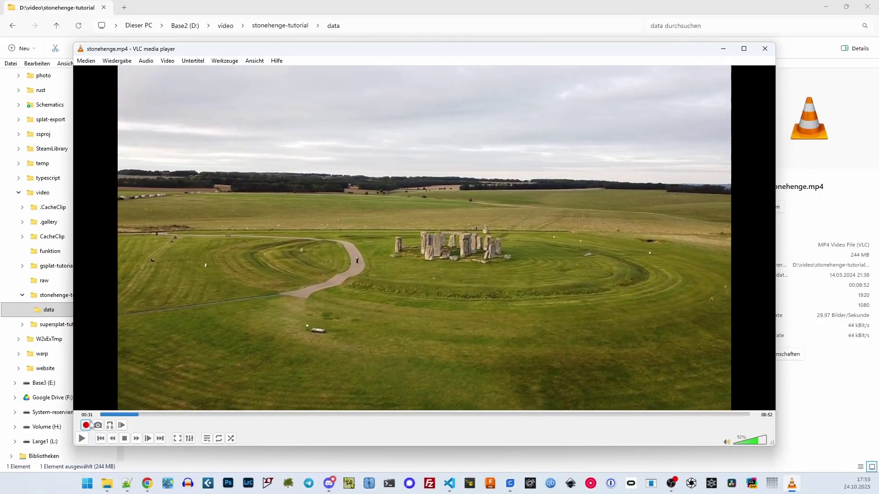
{"action": "left_click", "coordinate": [127, 484]}
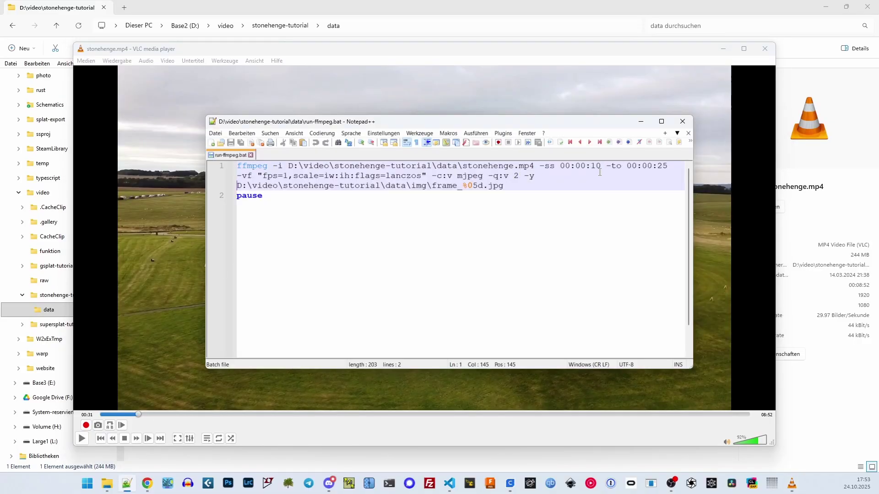
- Seek the video to the overhead view of the stones around 06:00 and set the ffmpeg command's end time to 00:06:03
{"action": "left_click", "coordinate": [506, 55]}
{"action": "left_click_drag", "start_coordinate": [138, 415], "coordinate": [546, 424]}
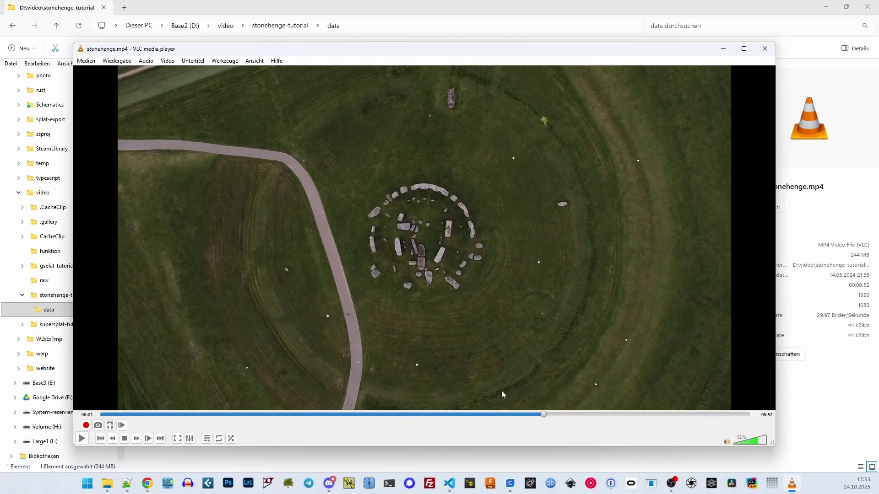
{"action": "left_click_drag", "start_coordinate": [549, 418], "coordinate": [542, 416]}
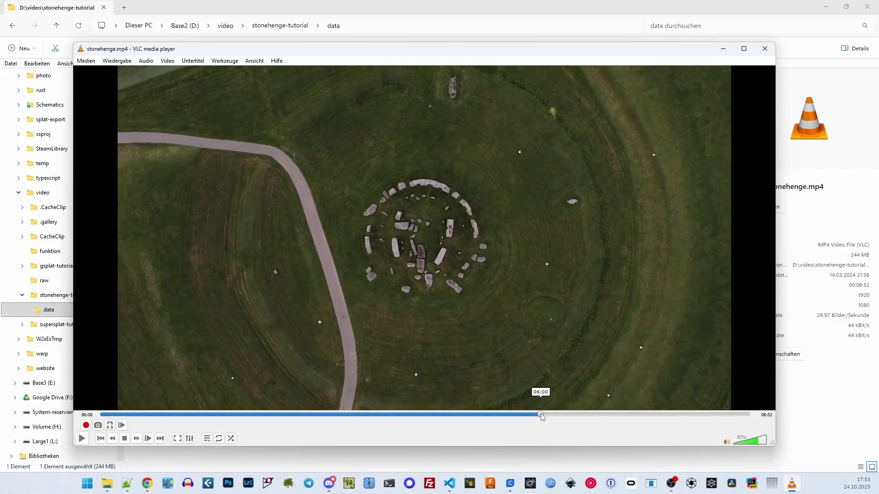
{"action": "left_click", "coordinate": [131, 488]}
{"action": "left_click_drag", "start_coordinate": [647, 165], "coordinate": [653, 167]}
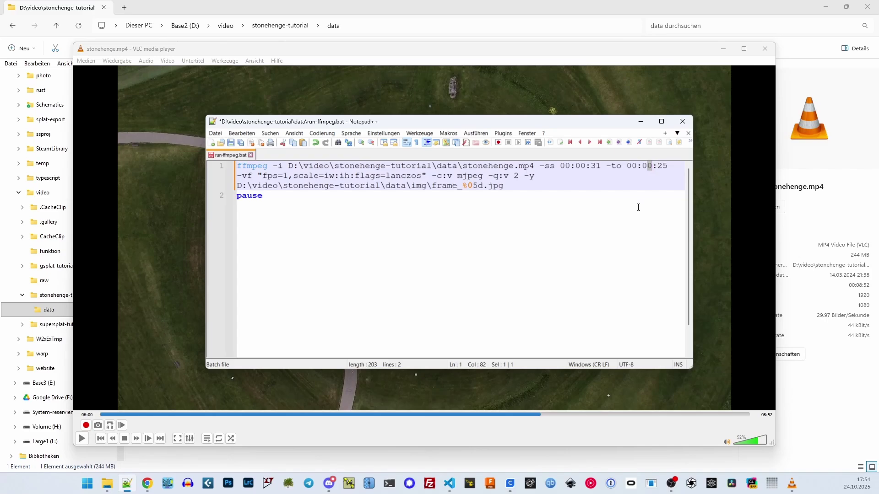
{"action": "type", "text": "6"}
{"action": "left_click_drag", "start_coordinate": [658, 166], "coordinate": [667, 169]}
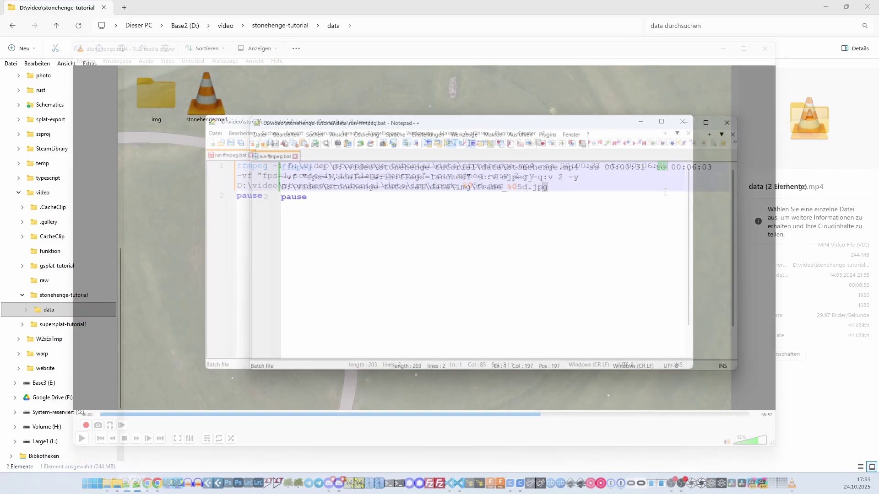
- Copy the ffmpeg command from run-ffmpeg.bat and run it in a command prompt to extract JPG frames at 1 fps into img
{"action": "left_click_drag", "start_coordinate": [548, 186], "coordinate": [281, 168]}
{"action": "key", "text": "ctrl+c"}
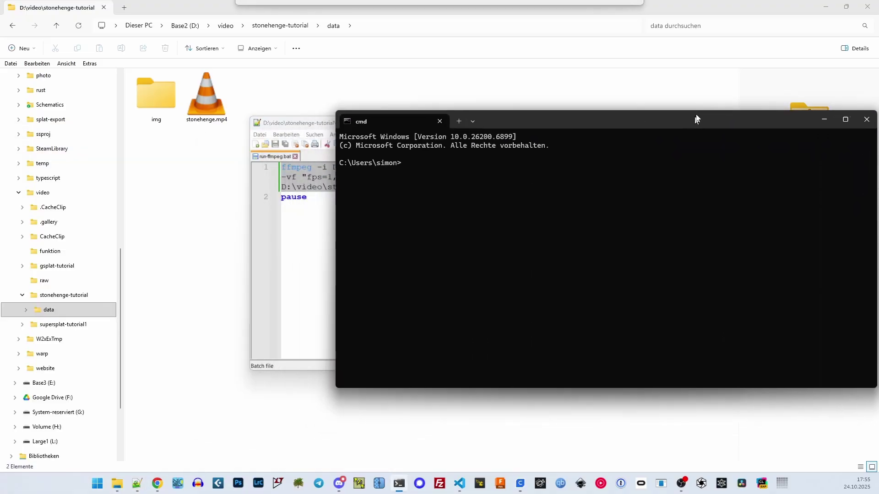
{"action": "left_click_drag", "start_coordinate": [694, 120], "coordinate": [613, 108]}
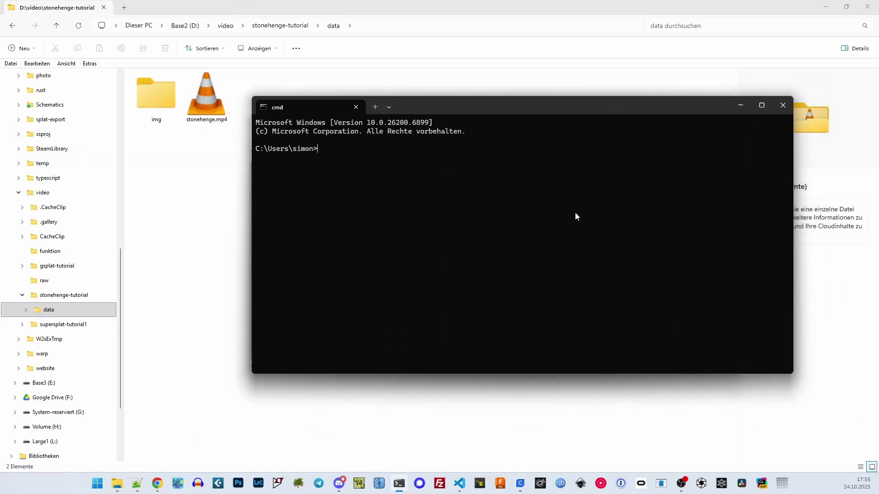
{"action": "key", "text": "ctrl+v"}
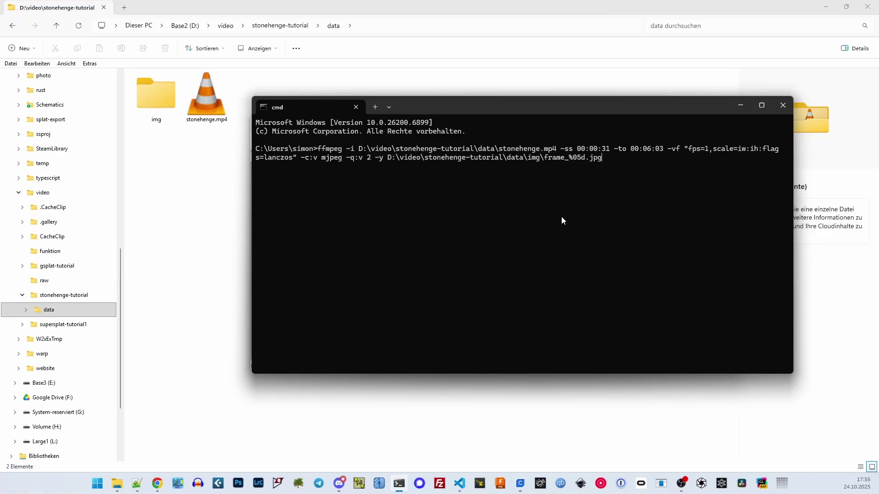
{"action": "key", "text": "Return"}
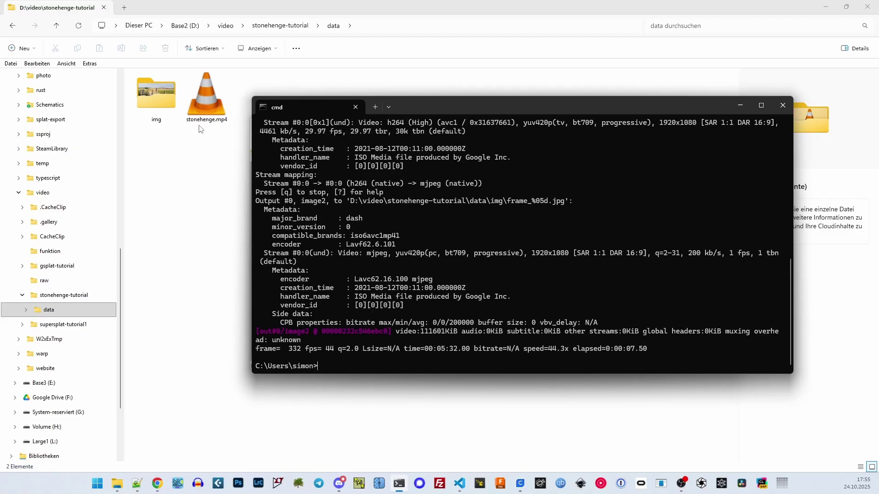
- Look through the extracted frames in the img folder and return to the data folder
{"action": "double_click", "coordinate": [151, 88]}
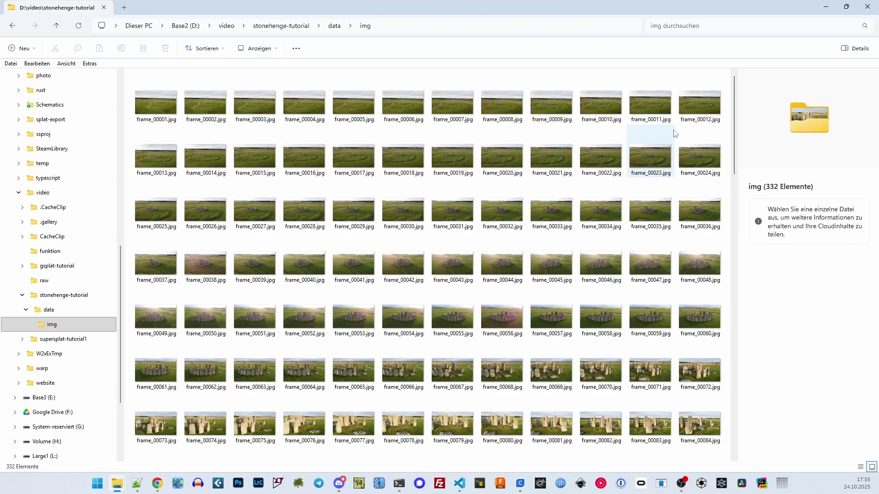
{"action": "scroll", "coordinate": [722, 156], "scroll_direction": "down", "scroll_amount": 4}
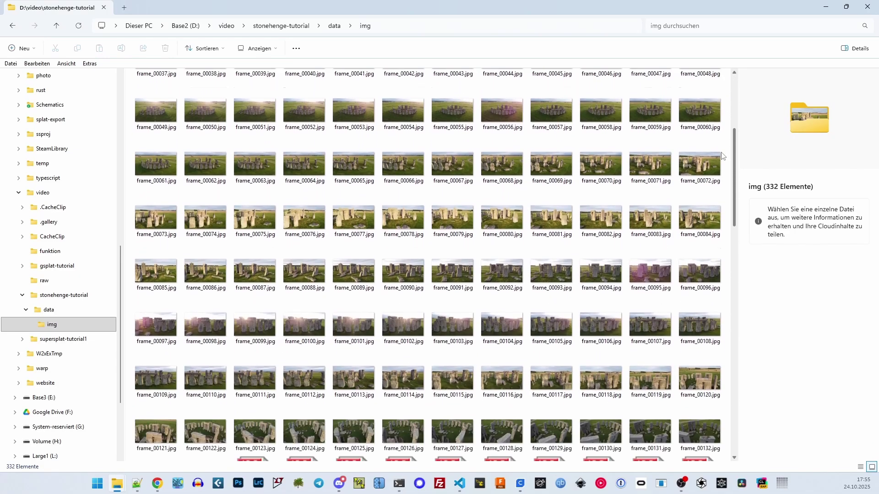
{"action": "scroll", "coordinate": [722, 156], "scroll_direction": "down", "scroll_amount": 8}
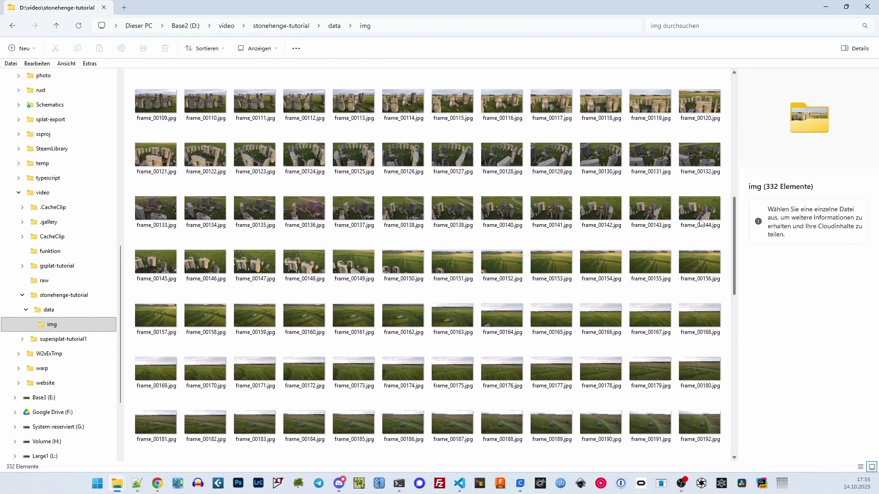
{"action": "left_click", "coordinate": [702, 224]}
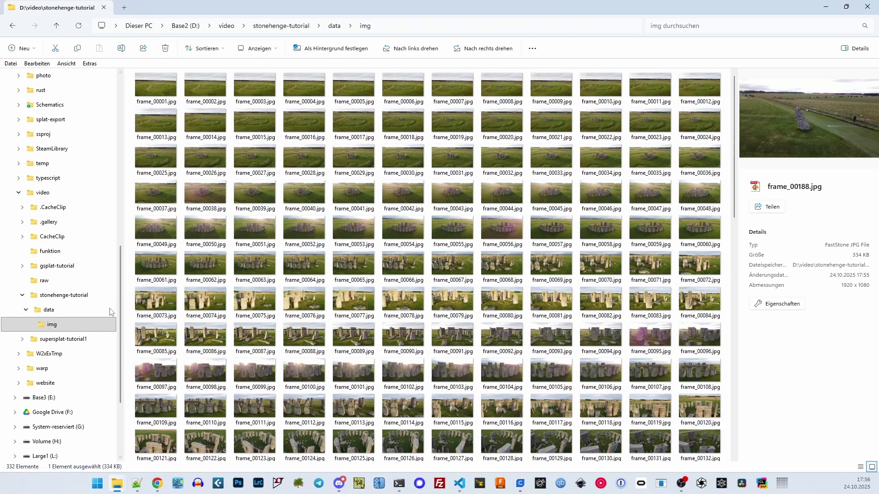
{"action": "left_click", "coordinate": [49, 310]}
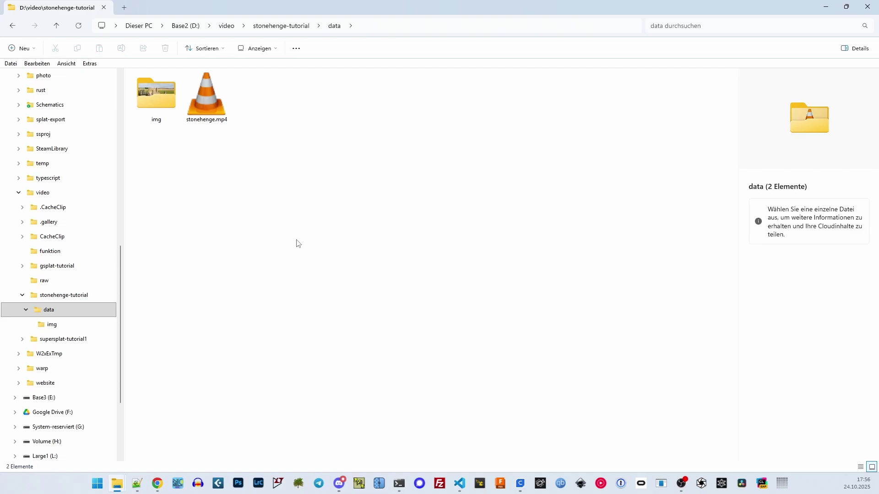
- Switch to RealityScan and add all images from the stonehenge-tutorial\data\img folder to the new project
{"action": "left_click", "coordinate": [702, 484]}
{"action": "double_click", "coordinate": [581, 143]}
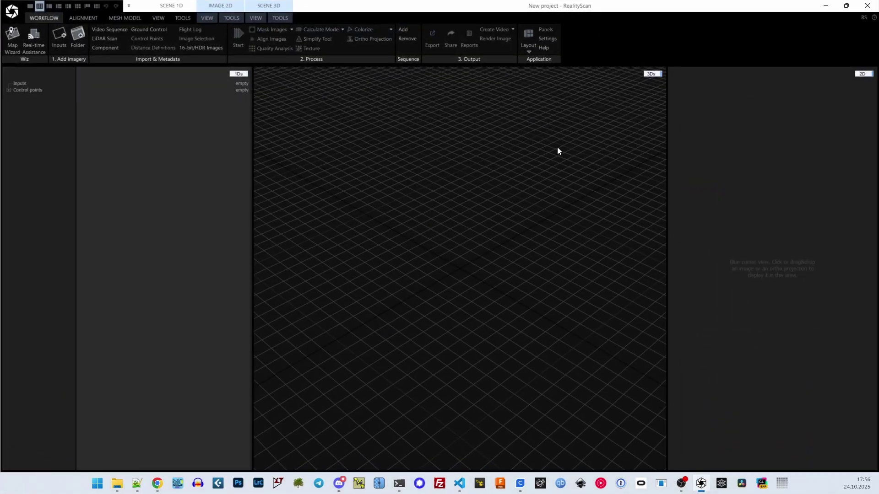
{"action": "left_click", "coordinate": [77, 36]}
{"action": "left_click", "coordinate": [464, 135]}
{"action": "double_click", "coordinate": [465, 134]}
{"action": "double_click", "coordinate": [464, 137]}
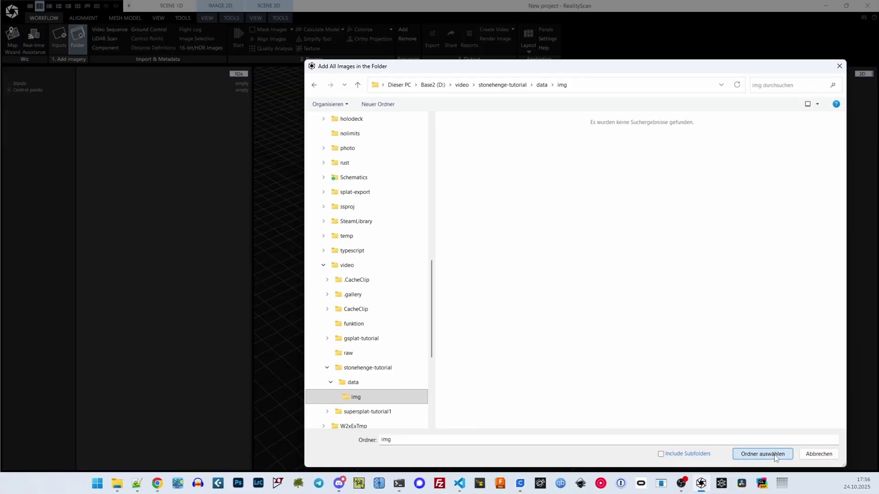
{"action": "left_click", "coordinate": [762, 454]}
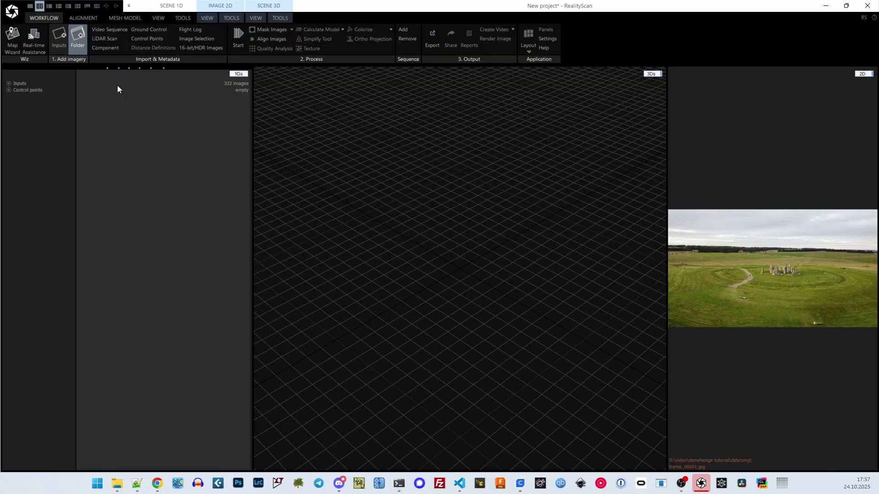
- In the alignment settings, set the image downscale factor to 2 and the max feature reprojection error to 2
{"action": "left_click", "coordinate": [86, 18]}
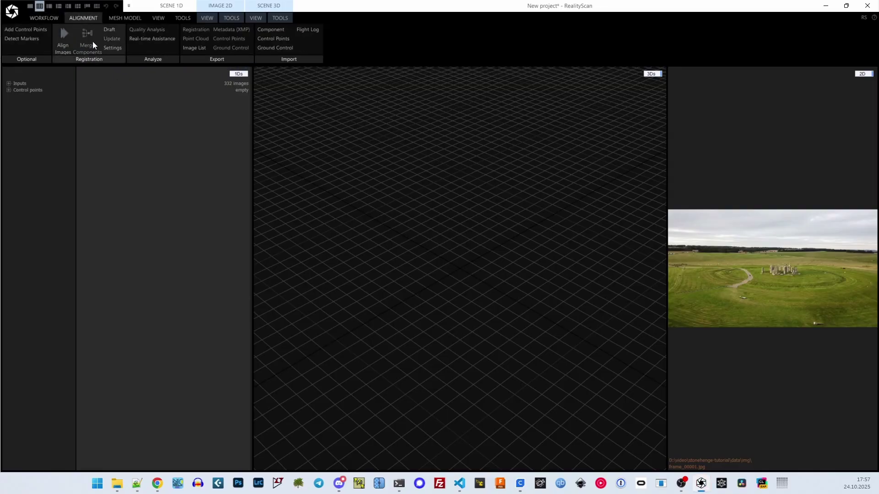
{"action": "left_click", "coordinate": [113, 48]}
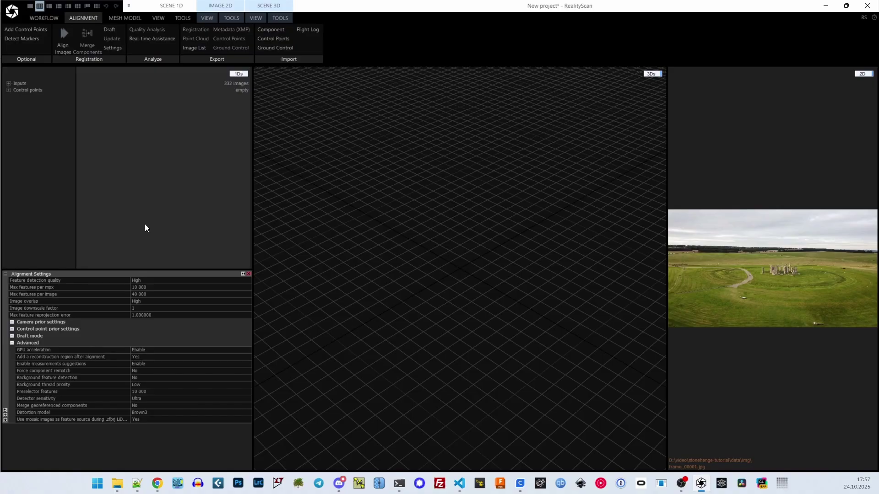
{"action": "left_click", "coordinate": [130, 308]}
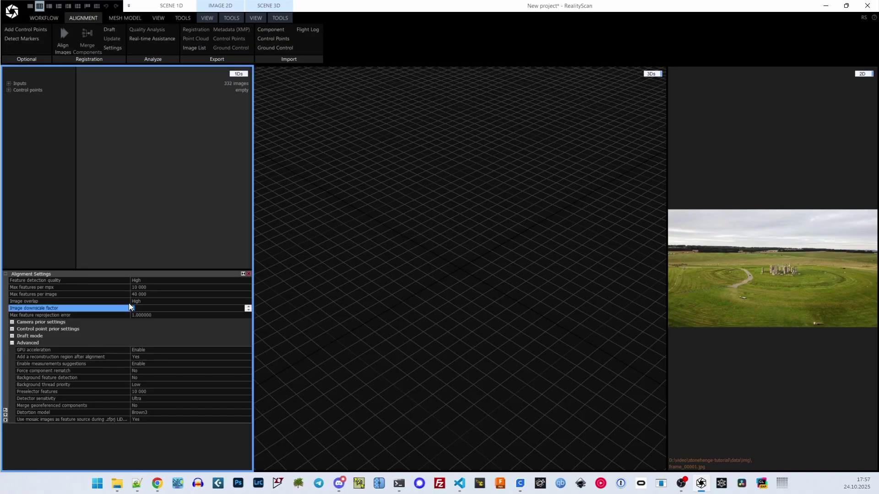
{"action": "left_click", "coordinate": [155, 314]}
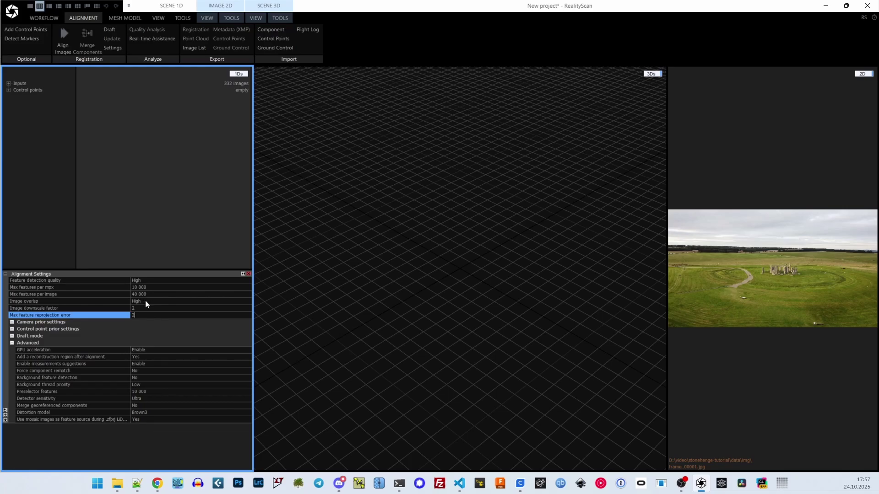
{"action": "left_click", "coordinate": [144, 399]}
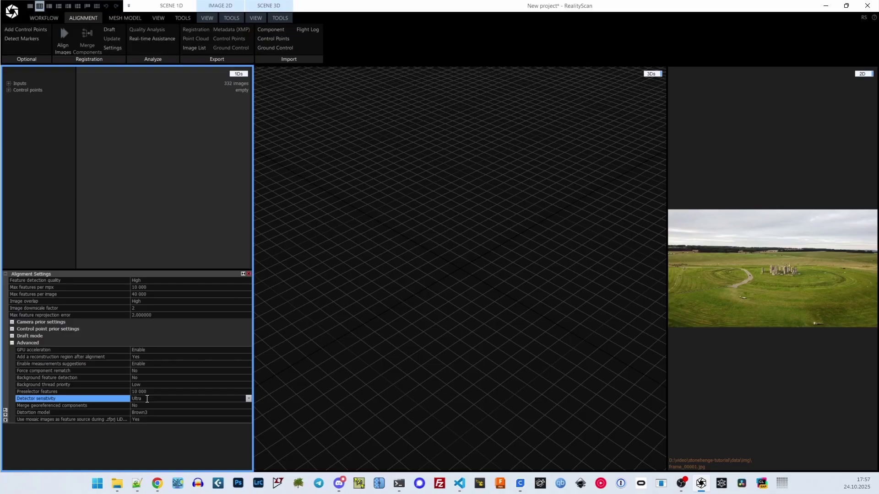
- Align the imported images and inspect the resulting camera path and point cloud around the stone circle
{"action": "left_click", "coordinate": [62, 41]}
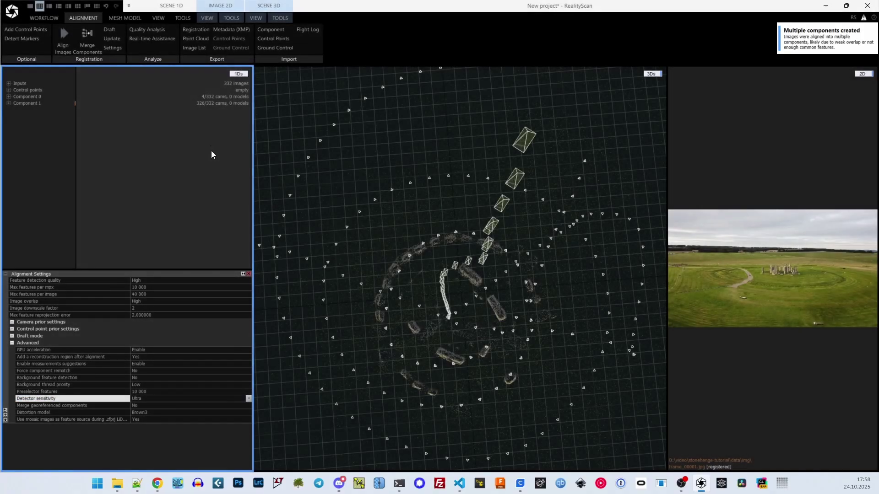
{"action": "scroll", "coordinate": [504, 277], "scroll_direction": "down", "scroll_amount": 6}
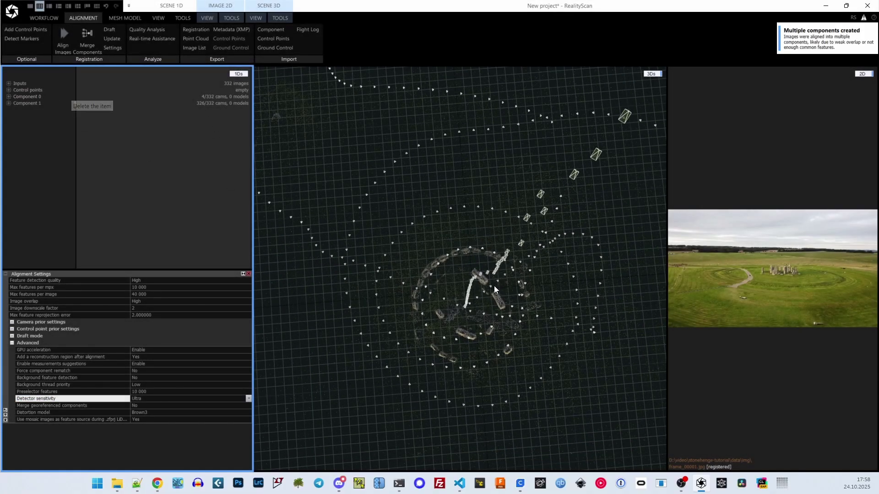
{"action": "left_click_drag", "start_coordinate": [439, 325], "coordinate": [460, 322]}
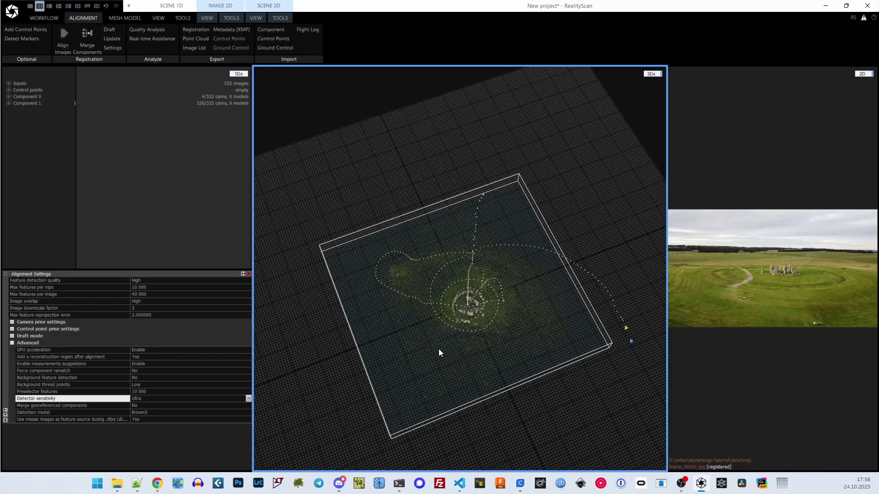
{"action": "left_click_drag", "start_coordinate": [438, 333], "coordinate": [427, 337]}
{"action": "left_click_drag", "start_coordinate": [456, 321], "coordinate": [461, 319]}
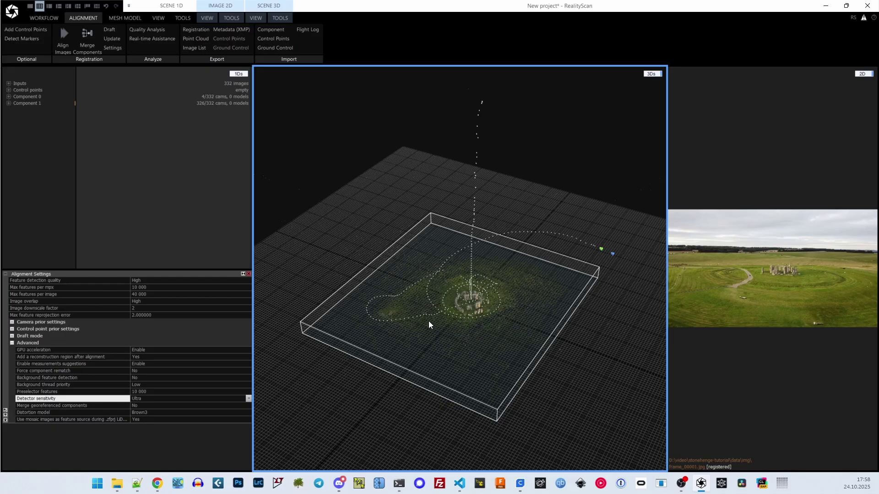
- Expand both components to compare their camera poses and delete the small Component 0
{"action": "left_click", "coordinate": [8, 103]}
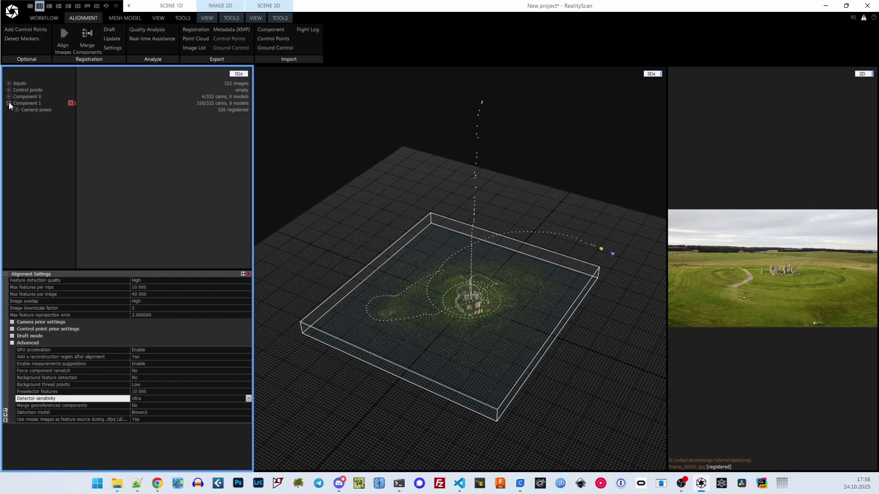
{"action": "left_click", "coordinate": [9, 97]}
{"action": "left_click", "coordinate": [39, 97]}
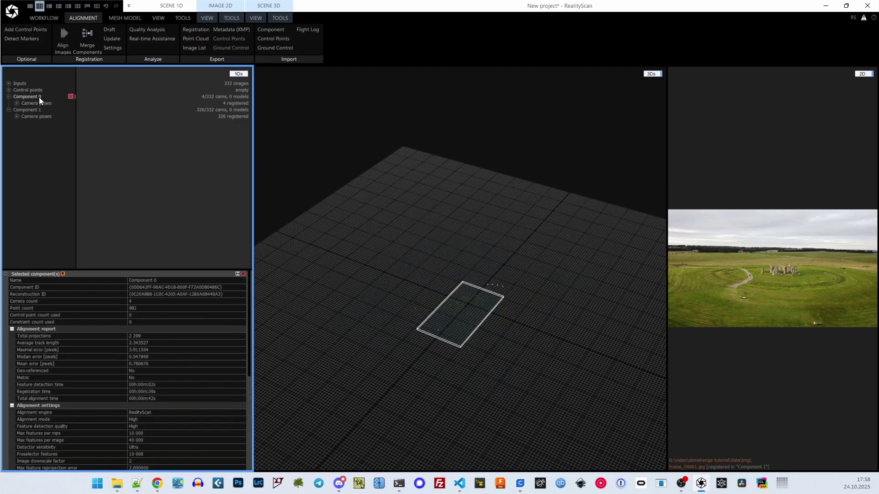
{"action": "left_click", "coordinate": [71, 96]}
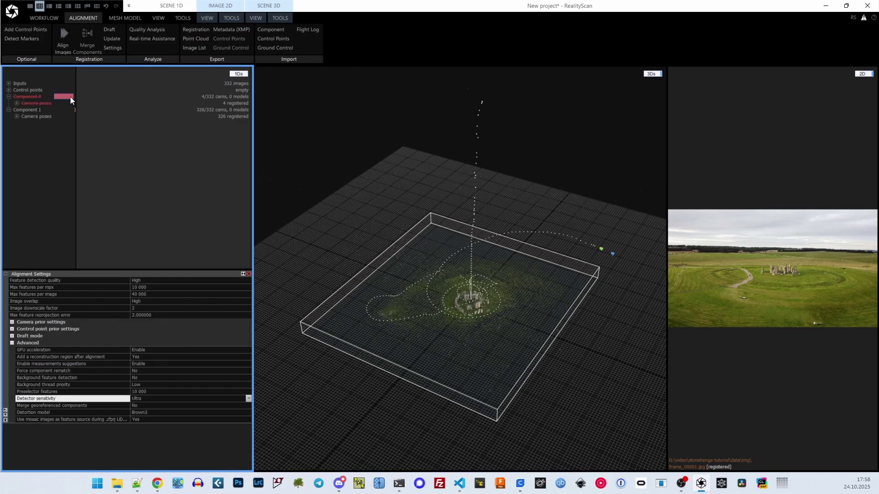
- Run the image alignment again, inspect the new point cloud, and delete the old Component 1
{"action": "left_click", "coordinate": [67, 34]}
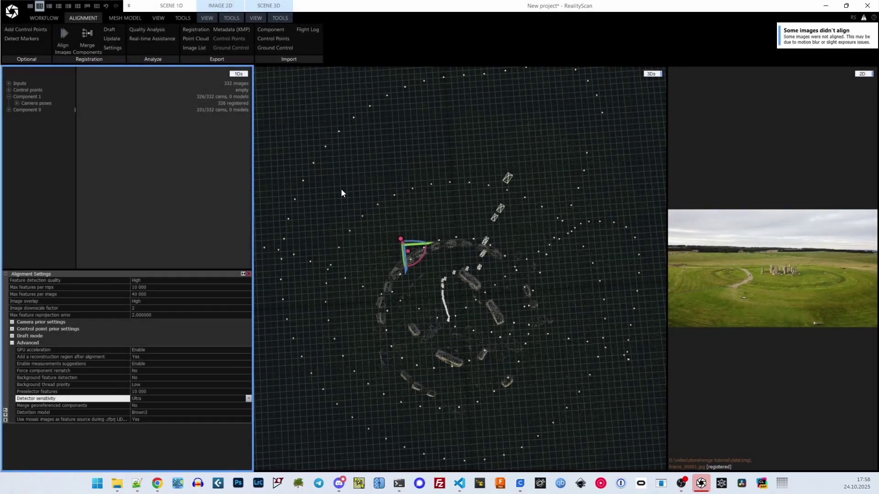
{"action": "left_click_drag", "start_coordinate": [342, 189], "coordinate": [366, 127]}
{"action": "scroll", "coordinate": [364, 160], "scroll_direction": "down", "scroll_amount": 3}
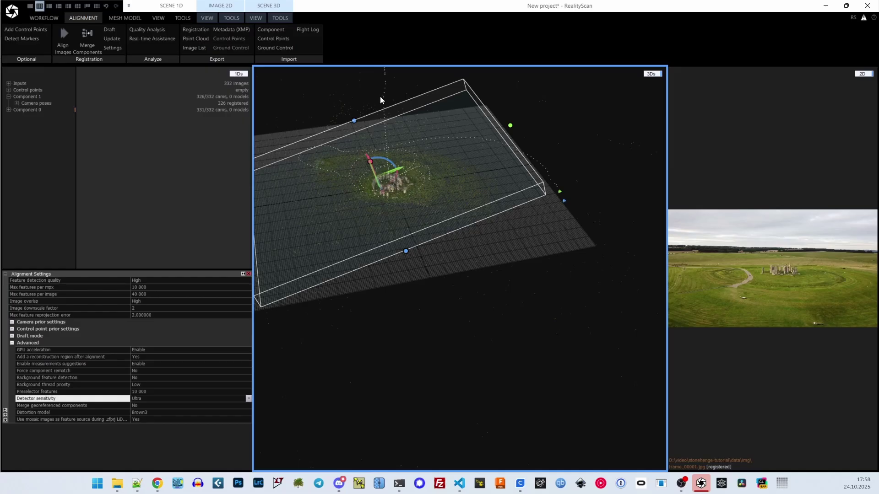
{"action": "left_click_drag", "start_coordinate": [380, 97], "coordinate": [429, 213]}
{"action": "scroll", "coordinate": [424, 210], "scroll_direction": "down", "scroll_amount": 3}
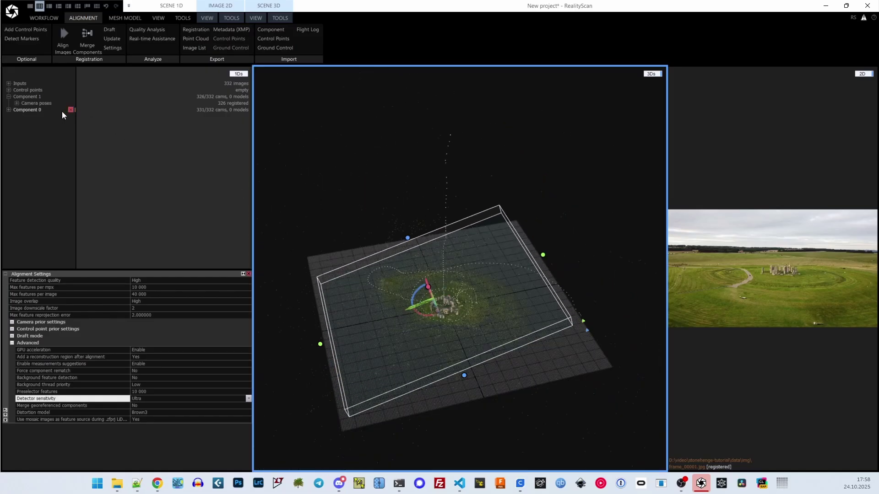
{"action": "left_click", "coordinate": [72, 97]}
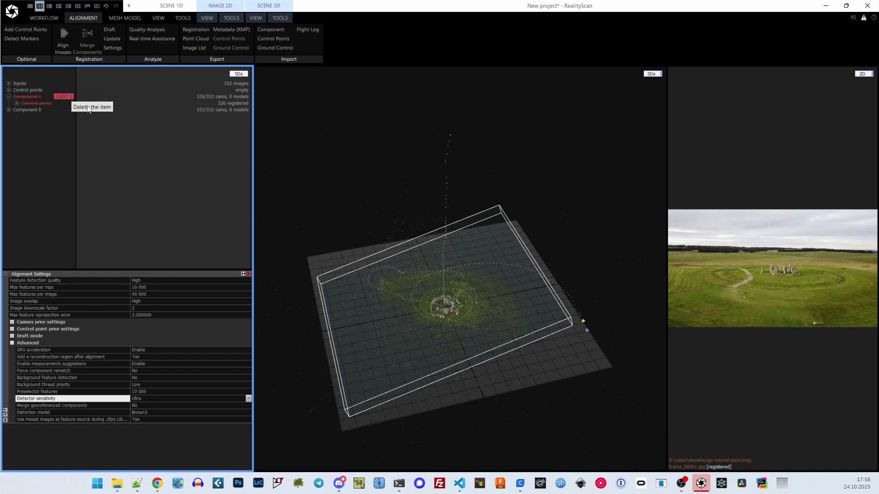
- Realign the images once more with the same settings and delete the older Component 0
{"action": "left_click", "coordinate": [63, 38]}
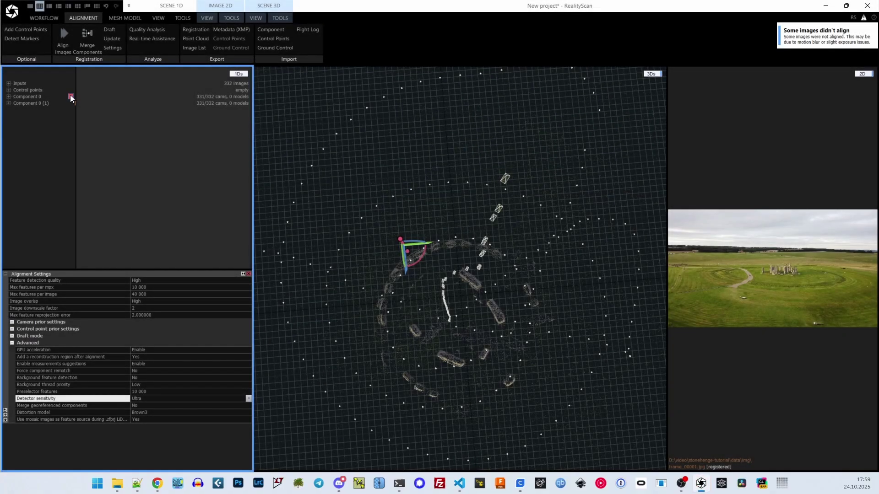
{"action": "left_click", "coordinate": [71, 97]}
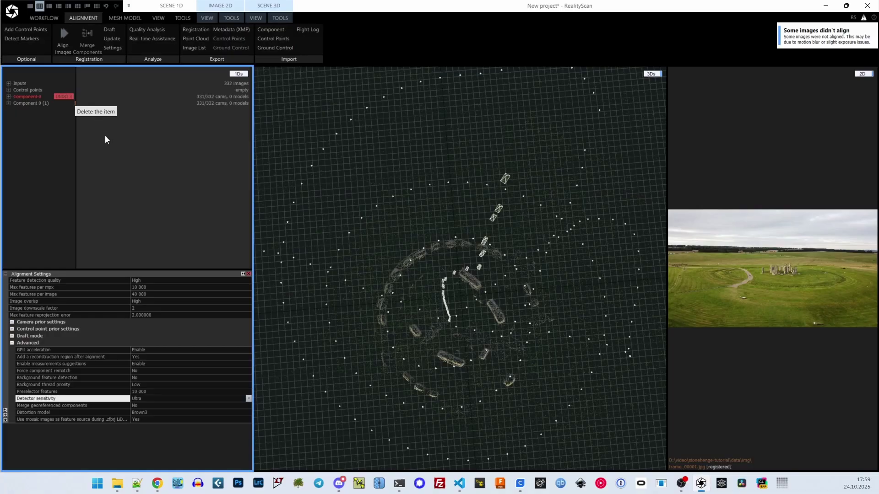
- Set the alignment's image downscale factor to 1 and the max feature reprojection error to 1
{"action": "left_click", "coordinate": [138, 308]}
{"action": "type", "text": "1"}
{"action": "left_click", "coordinate": [129, 315]}
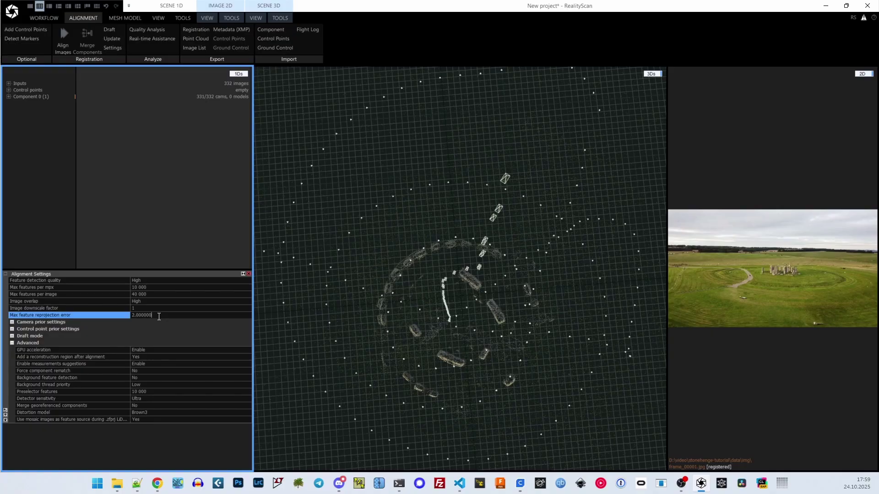
{"action": "left_click", "coordinate": [144, 233]}
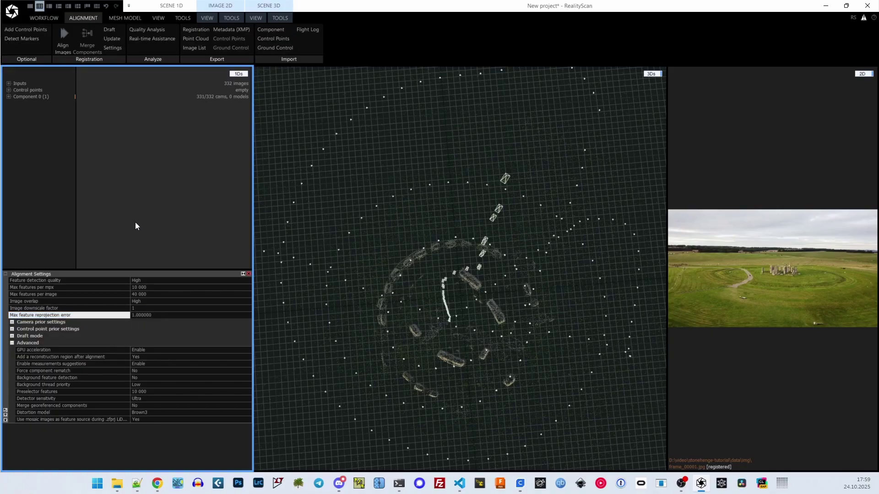
- Align the images with the stricter settings, inspect the point cloud, and delete the previous Component 0 (1)
{"action": "left_click", "coordinate": [63, 38]}
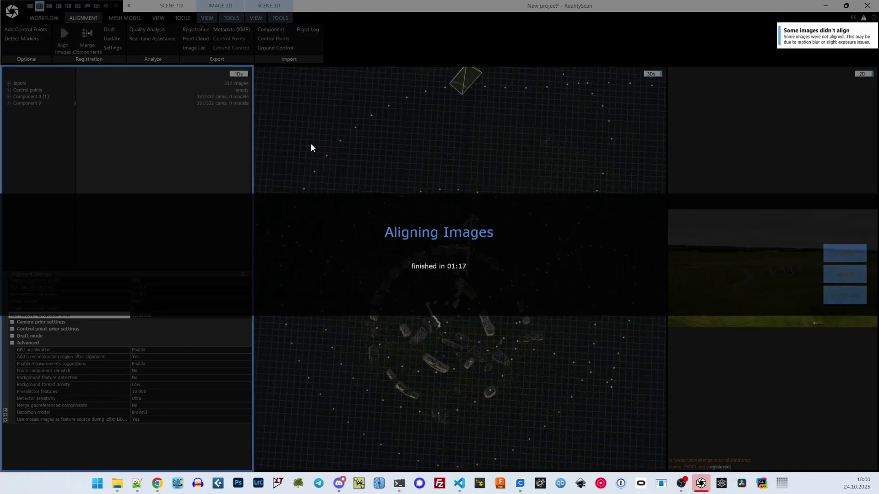
{"action": "left_click_drag", "start_coordinate": [350, 160], "coordinate": [378, 144]}
{"action": "scroll", "coordinate": [380, 161], "scroll_direction": "down", "scroll_amount": 5}
{"action": "left_click_drag", "start_coordinate": [379, 114], "coordinate": [387, 183]}
{"action": "scroll", "coordinate": [385, 185], "scroll_direction": "down", "scroll_amount": 3}
{"action": "scroll", "coordinate": [375, 185], "scroll_direction": "down", "scroll_amount": 6}
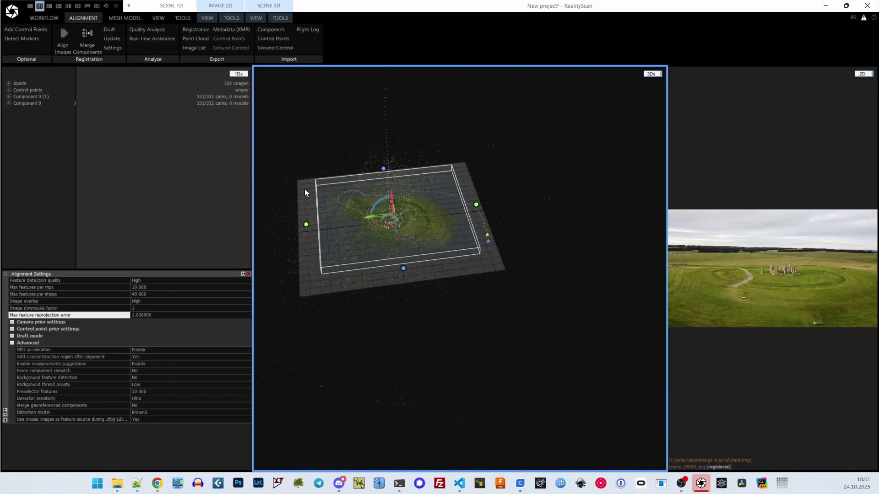
{"action": "left_click", "coordinate": [70, 97]}
- Repeat the alignment at the stricter settings and keep only the newest component by deleting Component 0
{"action": "left_click", "coordinate": [64, 39]}
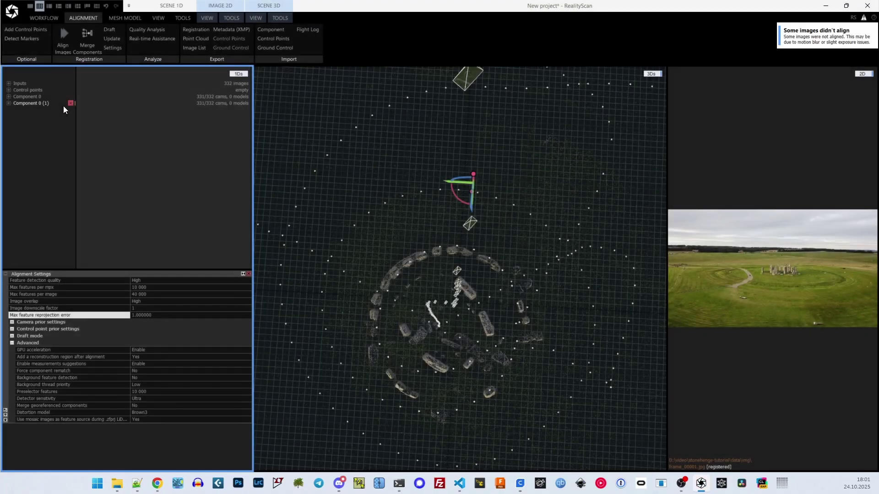
{"action": "left_click", "coordinate": [67, 96]}
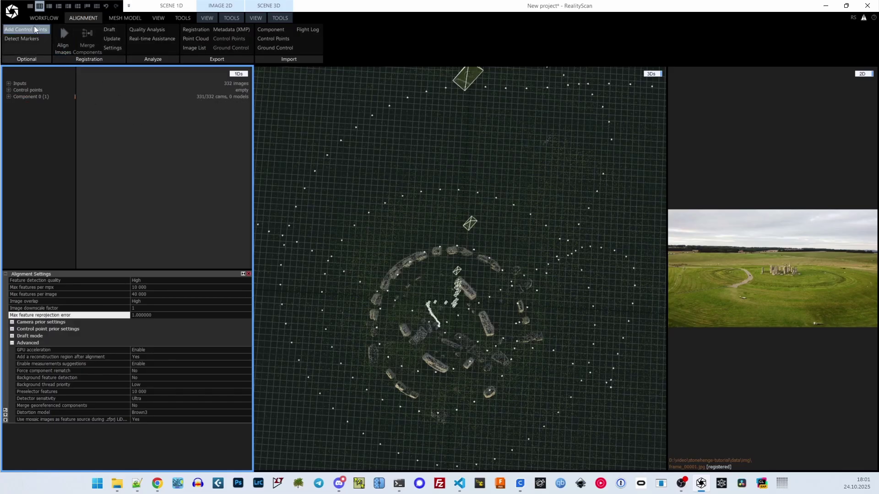
- Save the project as stonehenge in the stonehenge-tutorial\data folder
{"action": "left_click", "coordinate": [49, 18]}
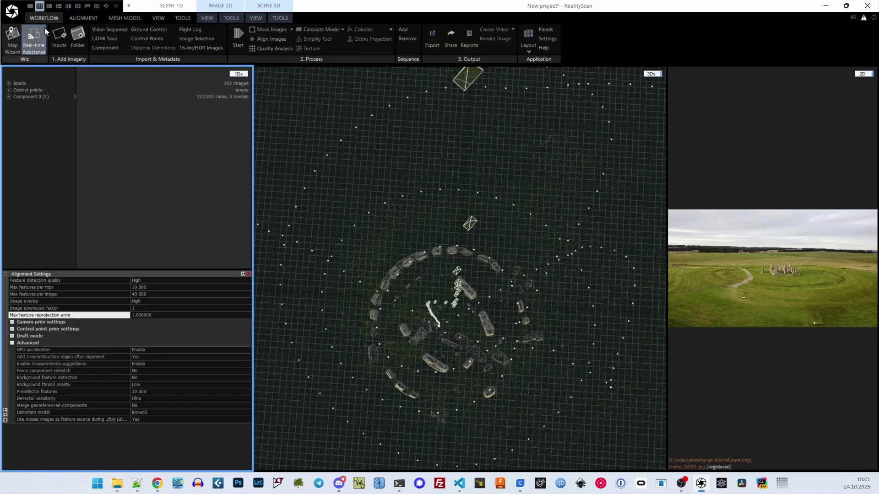
{"action": "left_click", "coordinate": [15, 12]}
{"action": "left_click", "coordinate": [42, 93]}
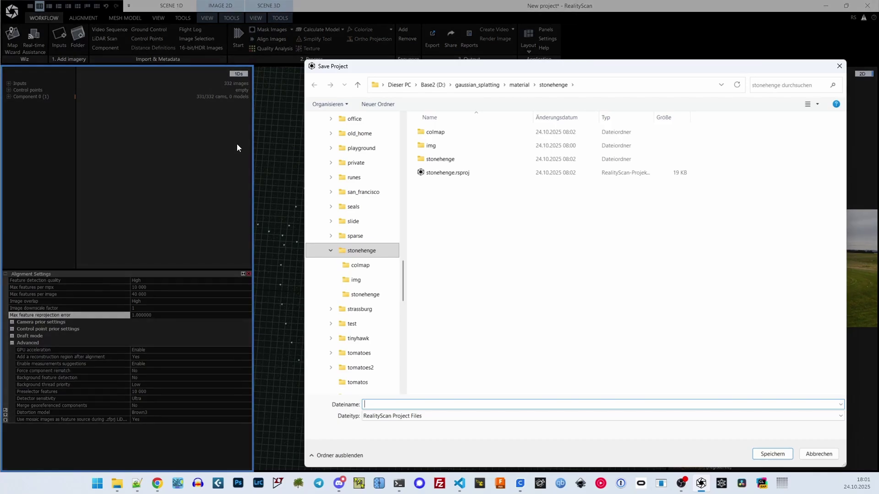
{"action": "scroll", "coordinate": [348, 295], "scroll_direction": "down", "scroll_amount": 5}
{"action": "left_click", "coordinate": [367, 365]}
{"action": "double_click", "coordinate": [432, 133]}
{"action": "type", "text": "stonehenge"}
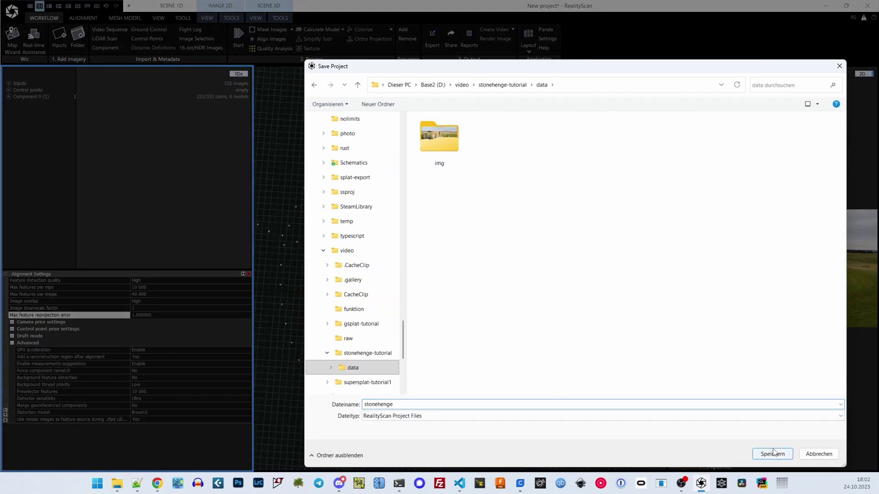
{"action": "left_click", "coordinate": [773, 453]}
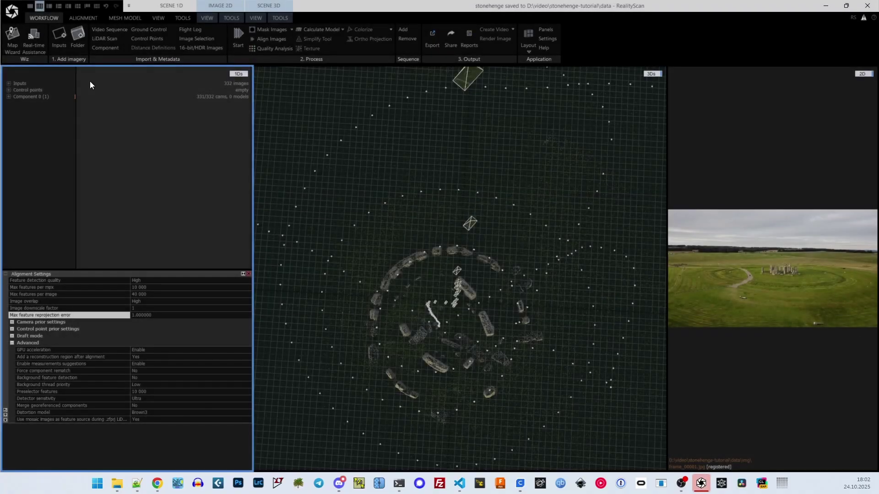
- Start an export in Colmap Text Format and create and open a colmap folder inside data as its destination
{"action": "left_click", "coordinate": [13, 13]}
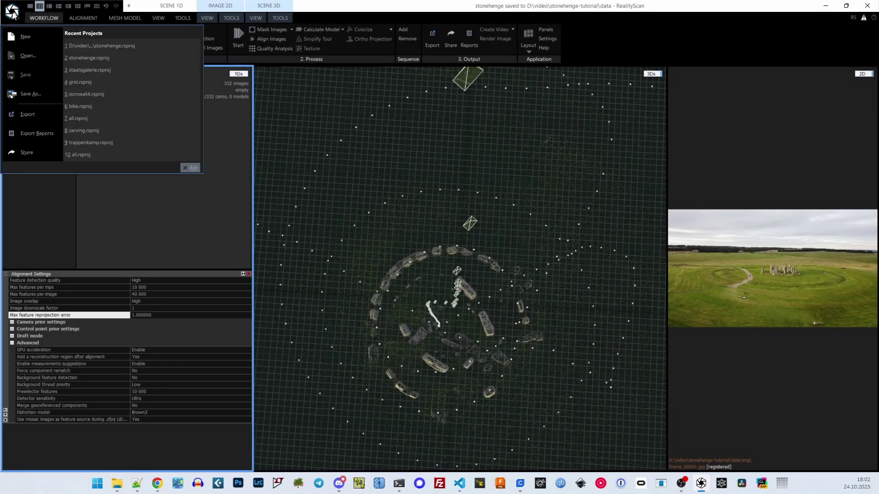
{"action": "left_click", "coordinate": [38, 115]}
{"action": "left_click", "coordinate": [329, 240]}
{"action": "right_click", "coordinate": [469, 227]}
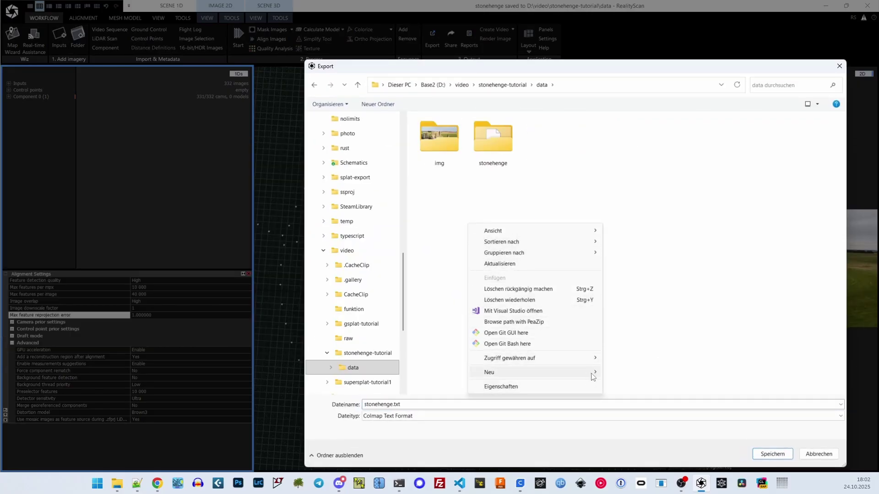
{"action": "mouse_move", "coordinate": [563, 372]}
{"action": "left_click", "coordinate": [630, 374]}
{"action": "type", "text": "colmap"}
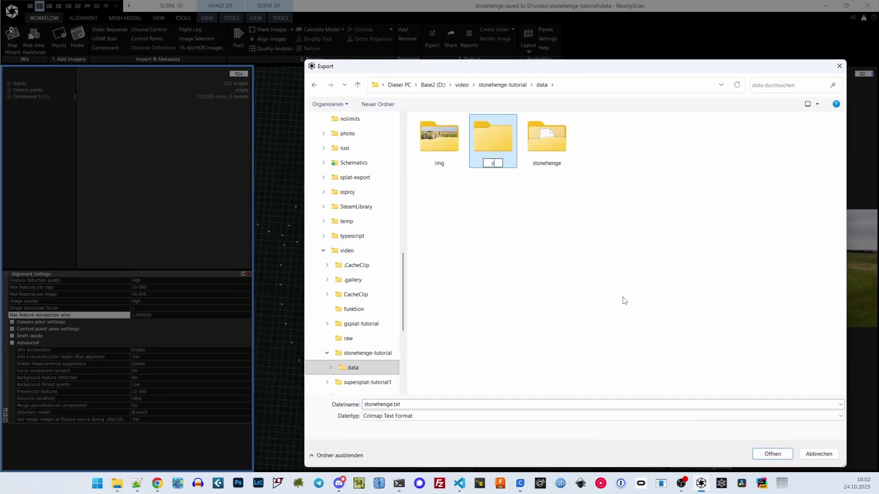
{"action": "key", "text": "Return"}
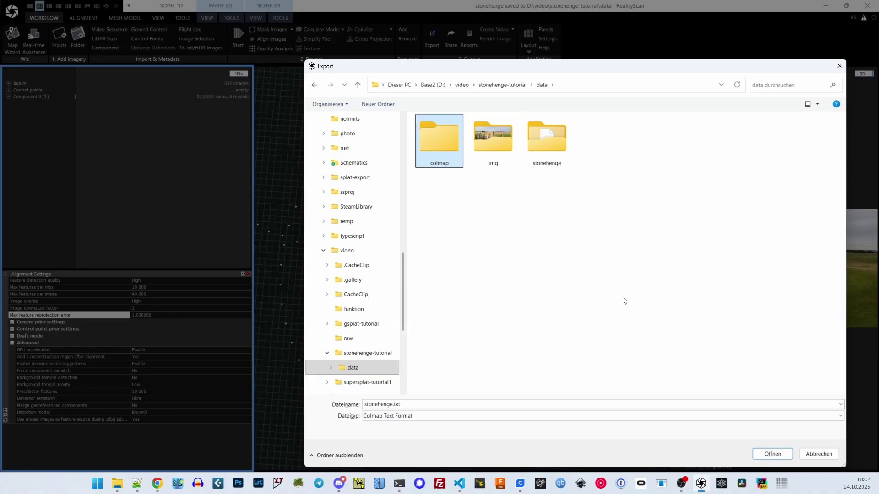
{"action": "key", "text": "Return"}
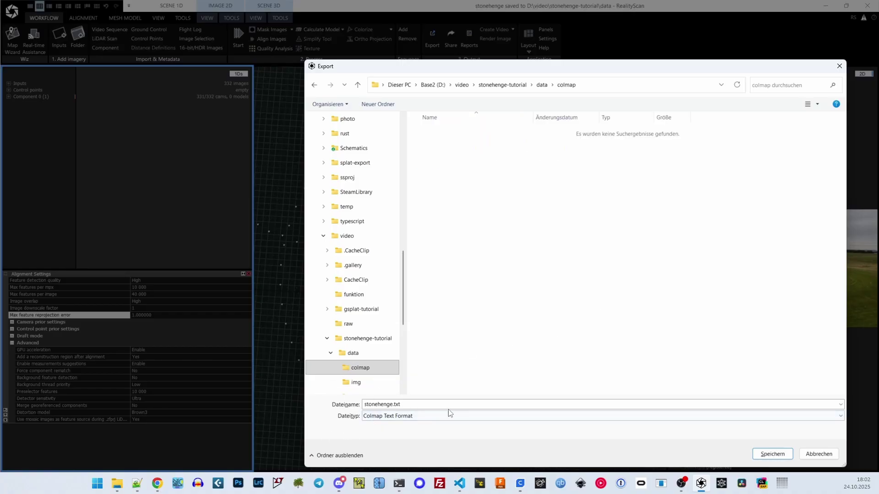
- Export stonehenge.txt with undistorted images at downscale 1, as jpg with original file names, and close RealityScan
{"action": "left_click", "coordinate": [774, 454]}
{"action": "left_click_drag", "start_coordinate": [496, 111], "coordinate": [433, 125]}
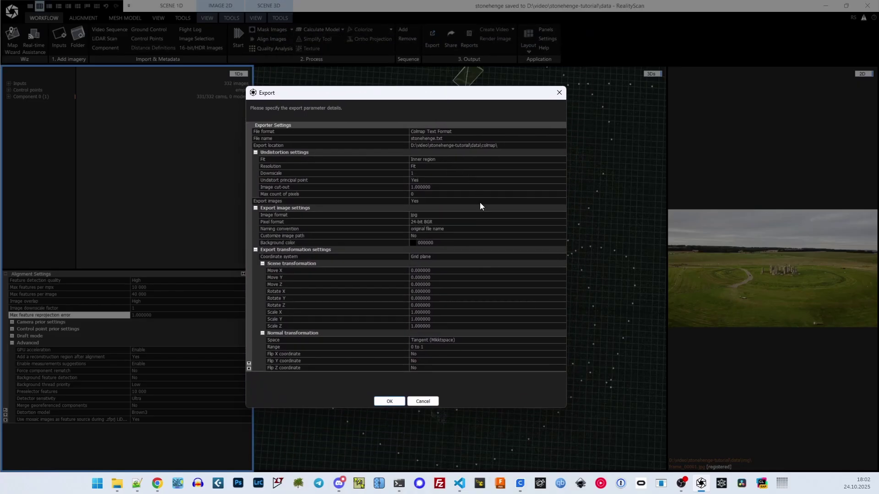
{"action": "left_click", "coordinate": [426, 201]}
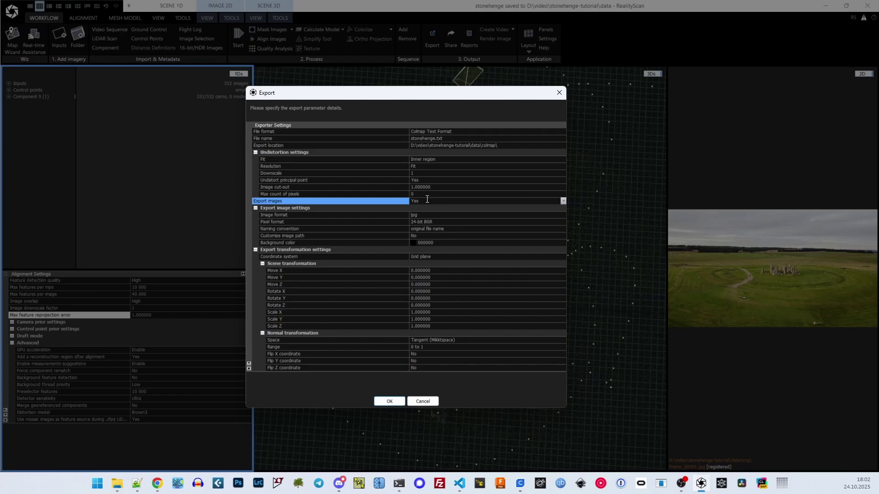
{"action": "left_click", "coordinate": [421, 174]}
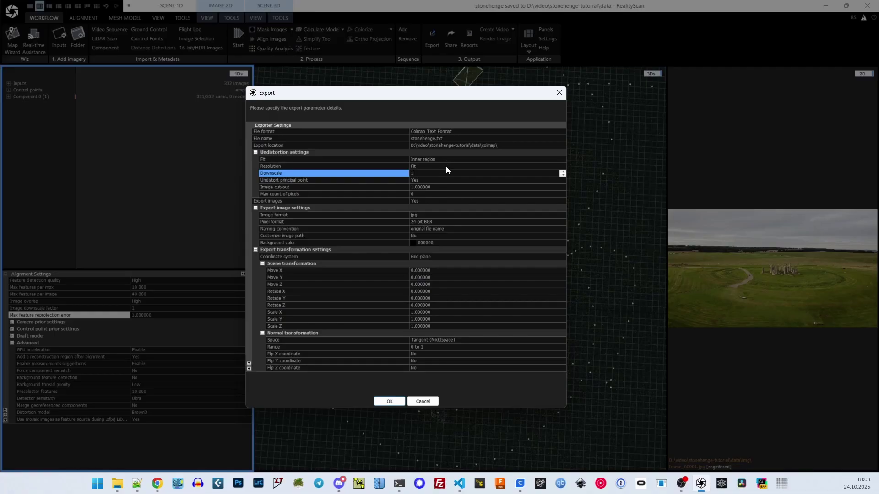
{"action": "left_click", "coordinate": [436, 216]}
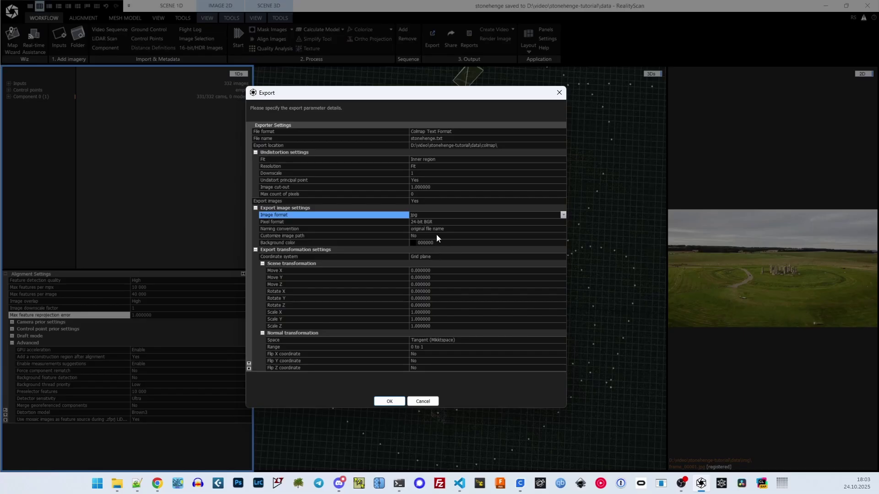
{"action": "left_click", "coordinate": [435, 231]}
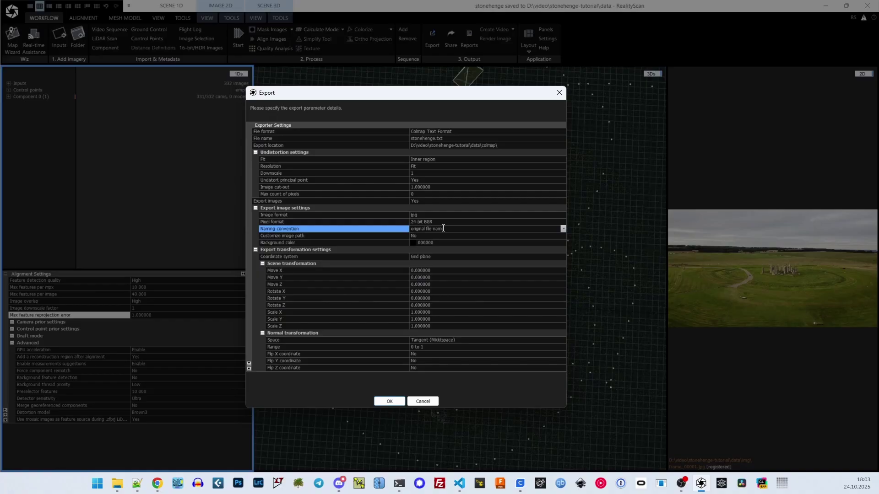
{"action": "left_click", "coordinate": [389, 401]}
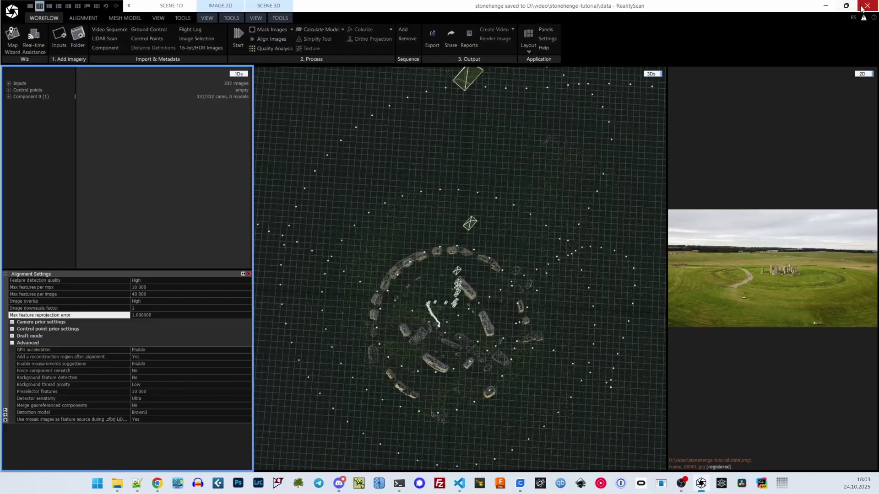
{"action": "left_click", "coordinate": [862, 8]}
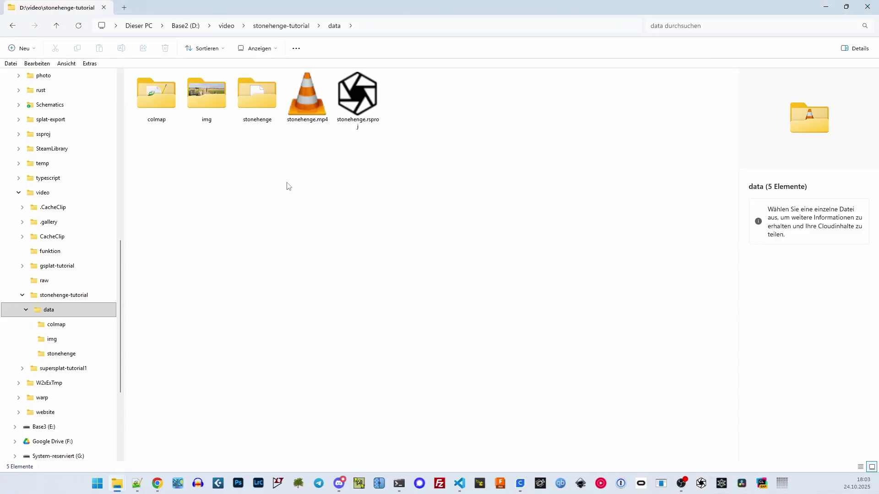
- Check the exported files in the colmap folder, switch to Brush and load data\colmap as the dataset directory
{"action": "double_click", "coordinate": [157, 94]}
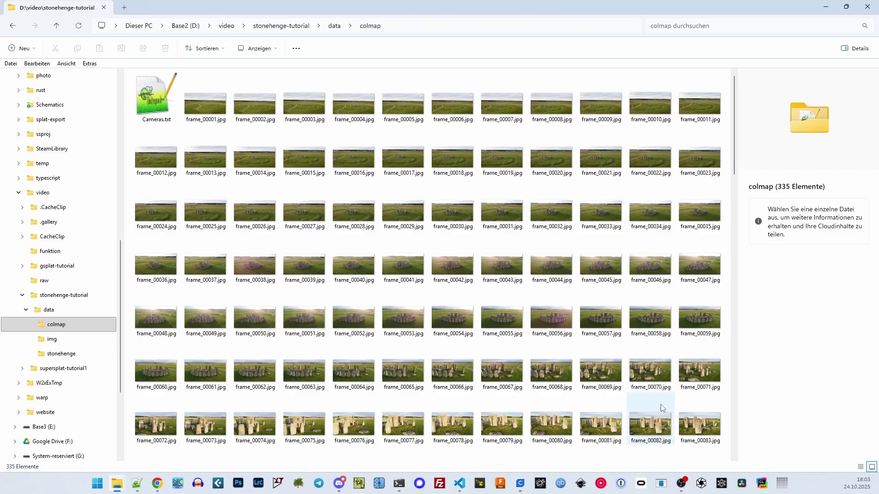
{"action": "left_click", "coordinate": [661, 485]}
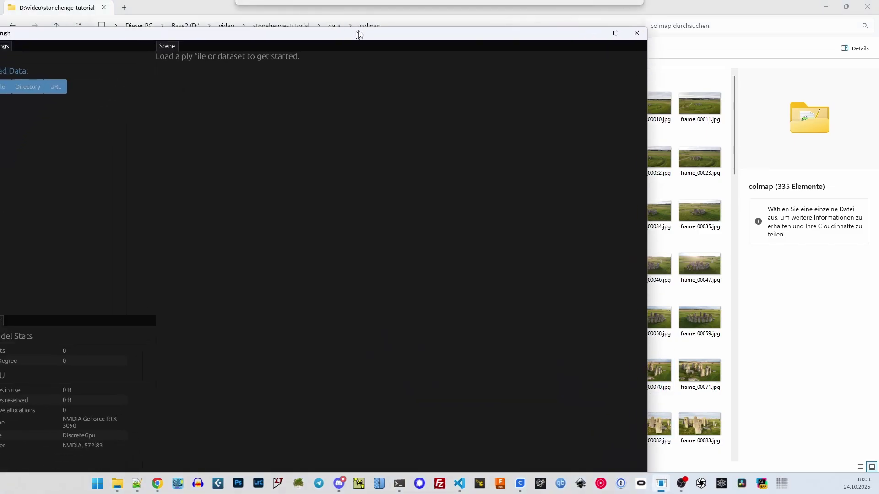
{"action": "mouse_move", "coordinate": [429, 29]}
{"action": "left_mouse_down"}
{"action": "mouse_move", "coordinate": [426, 145]}
{"action": "mouse_move", "coordinate": [467, 4]}
{"action": "mouse_move", "coordinate": [457, 29]}
{"action": "left_mouse_up"}
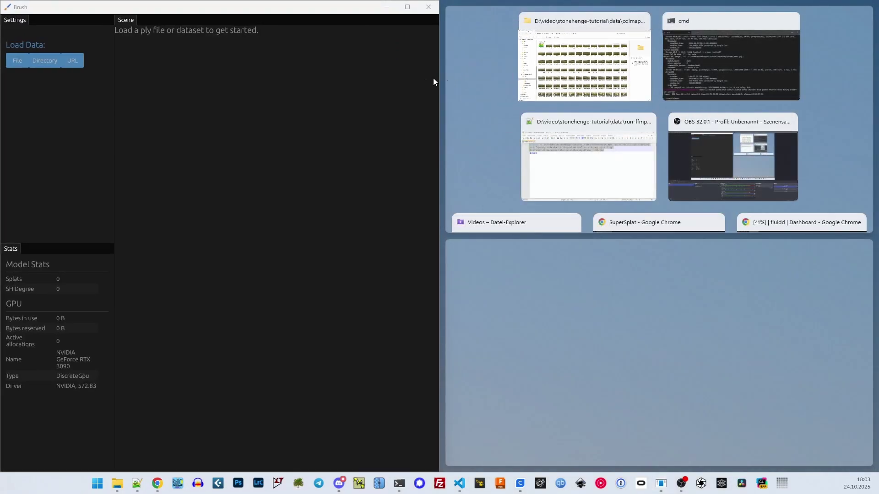
{"action": "left_click", "coordinate": [437, 54]}
{"action": "left_click", "coordinate": [407, 58]}
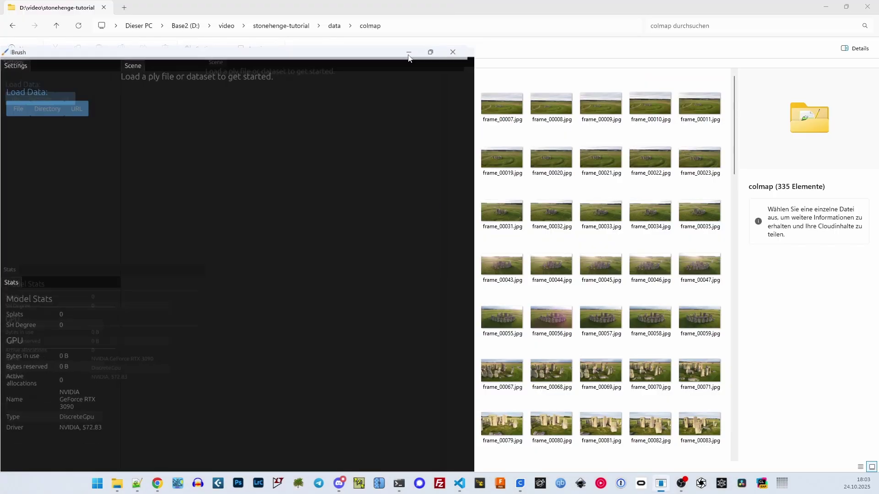
{"action": "left_click", "coordinate": [44, 58]}
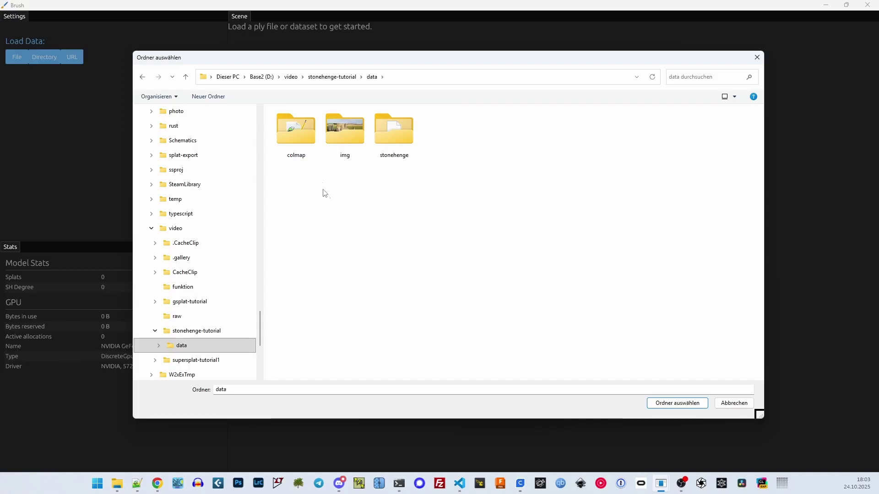
{"action": "double_click", "coordinate": [292, 133]}
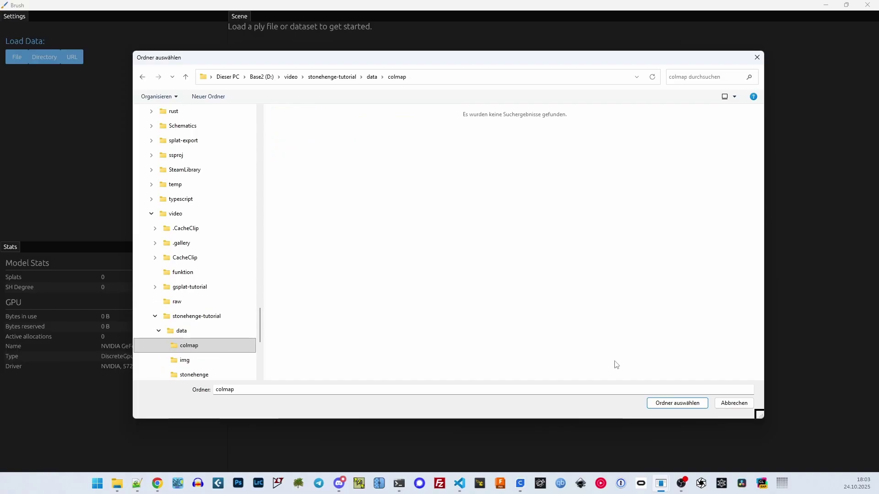
{"action": "left_click", "coordinate": [661, 404]}
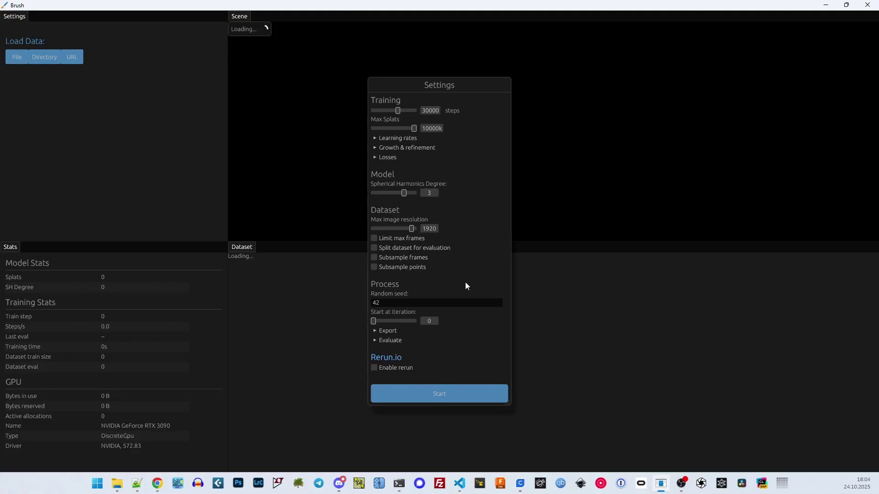
- Start training with 30000 steps and 1920 max image resolution, and compare several dataset views with the reconstructed scene
{"action": "left_click", "coordinate": [456, 395]}
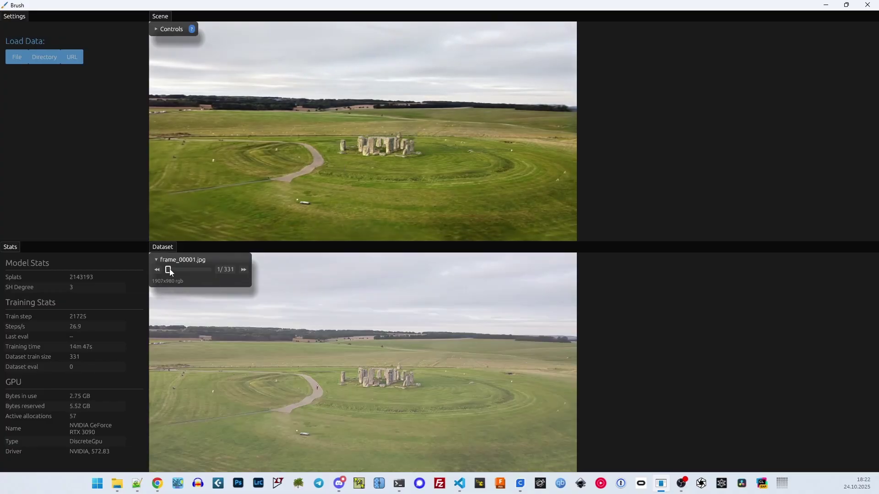
{"action": "left_click", "coordinate": [157, 270]}
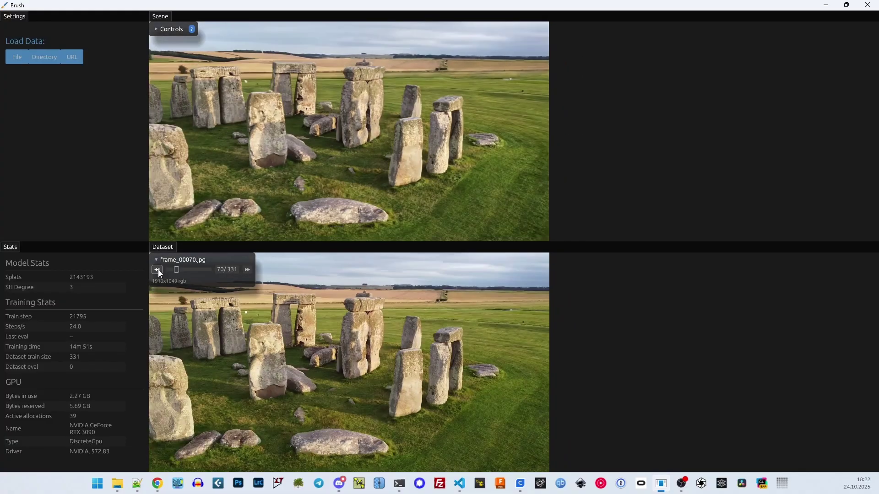
{"action": "left_click", "coordinate": [157, 271]}
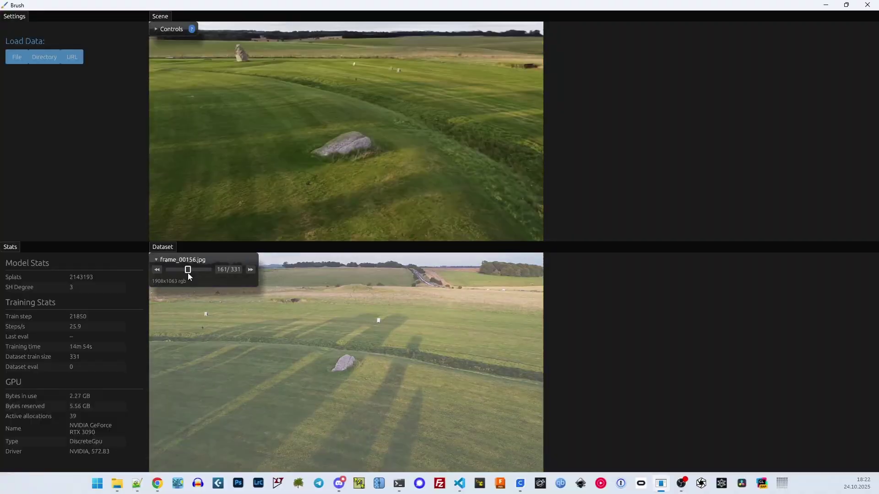
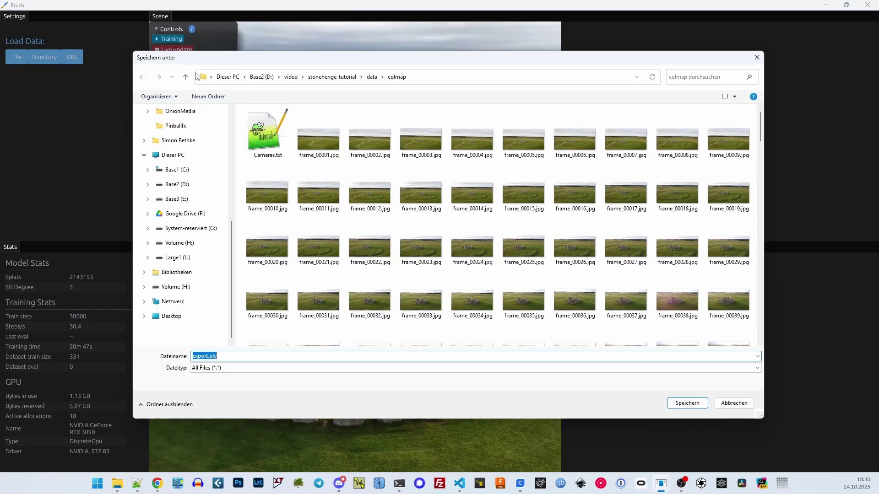
- Export the trained splat as export.ply into the stonehenge-tutorial\data folder and close Brush
{"action": "left_click", "coordinate": [373, 79]}
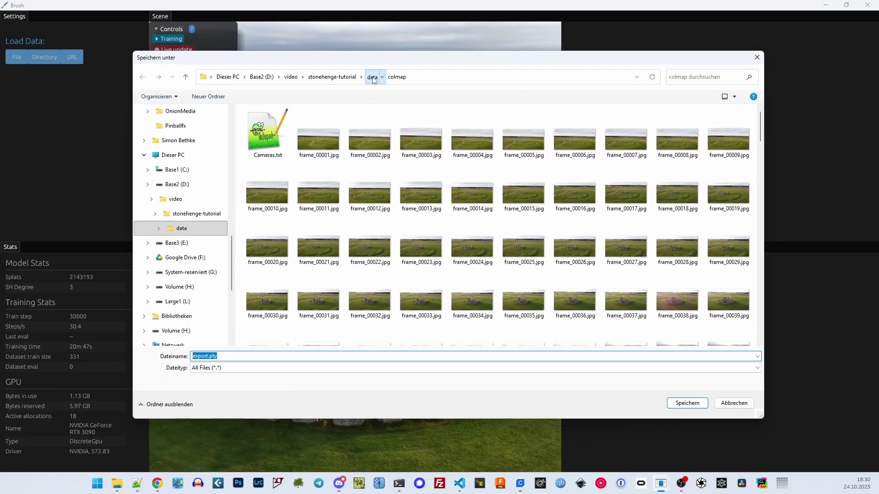
{"action": "left_click", "coordinate": [658, 355]}
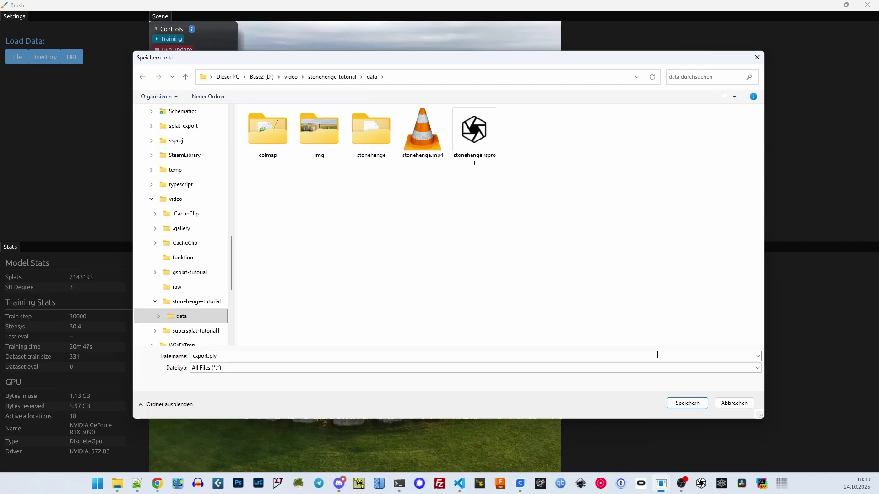
{"action": "left_click", "coordinate": [690, 401]}
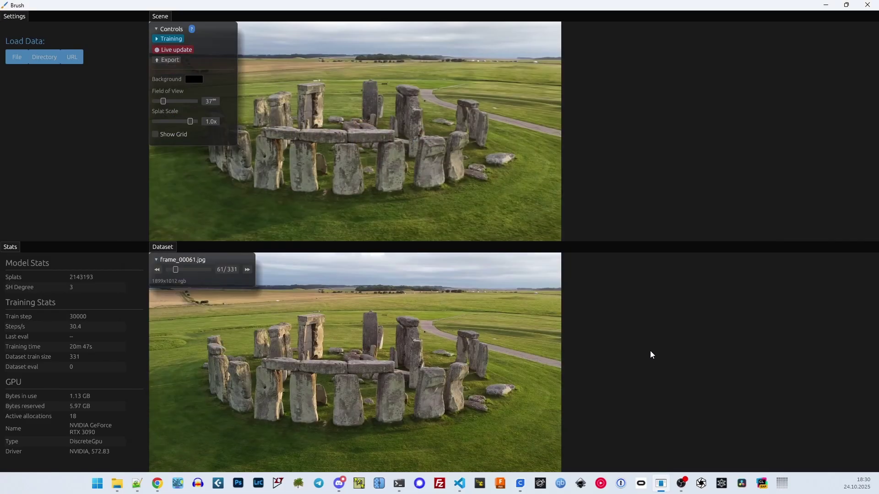
{"action": "left_click", "coordinate": [868, 5]}
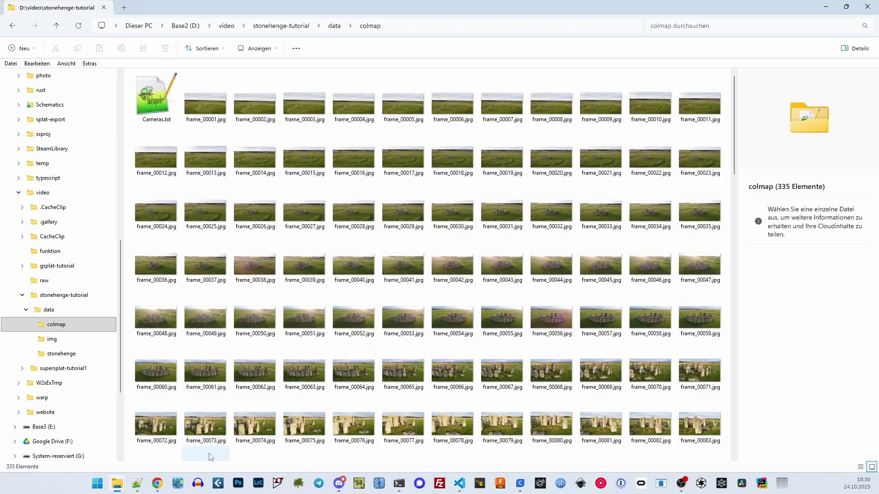
- Switch to SuperSplat in Chrome and import export.ply from the data folder
{"action": "mouse_move", "coordinate": [157, 484]}
{"action": "left_click", "coordinate": [207, 434]}
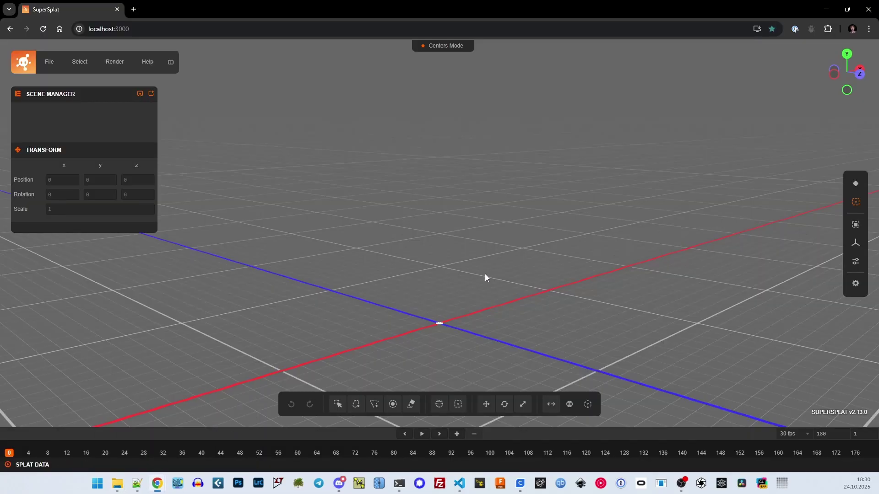
{"action": "left_click", "coordinate": [53, 66]}
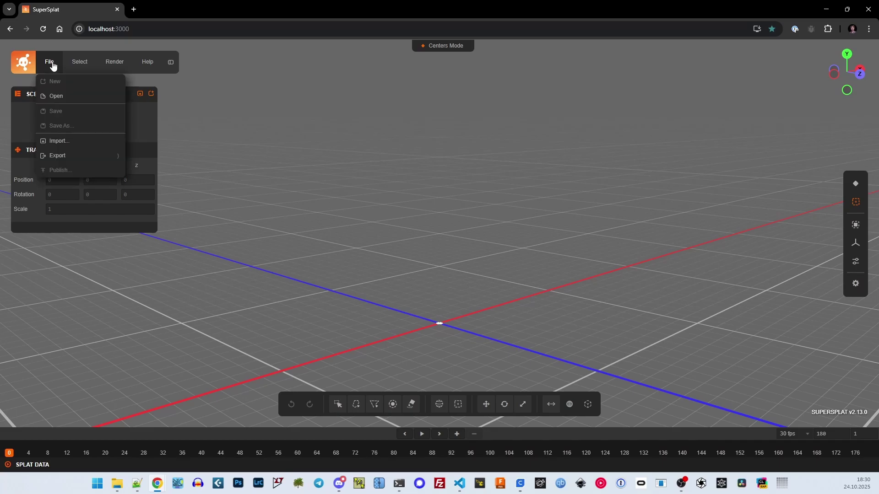
{"action": "left_click", "coordinate": [85, 143]}
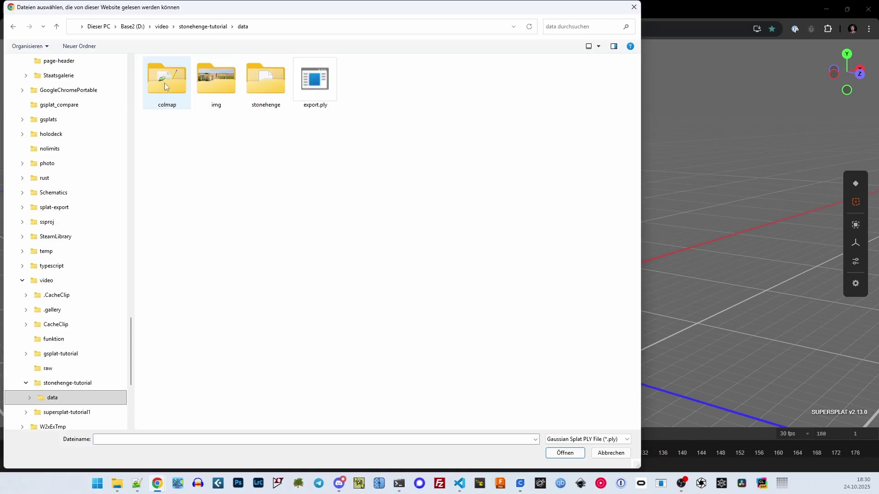
{"action": "left_click", "coordinate": [314, 81]}
{"action": "left_click", "coordinate": [564, 452]}
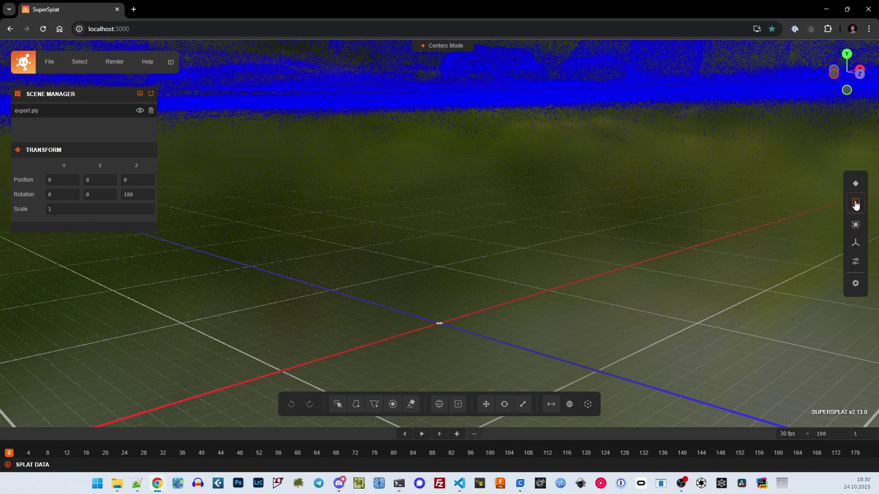
- Hide the blue splat centers overlay and turn off the grid
{"action": "left_click", "coordinate": [856, 203]}
{"action": "scroll", "coordinate": [524, 178], "scroll_direction": "up", "scroll_amount": 5}
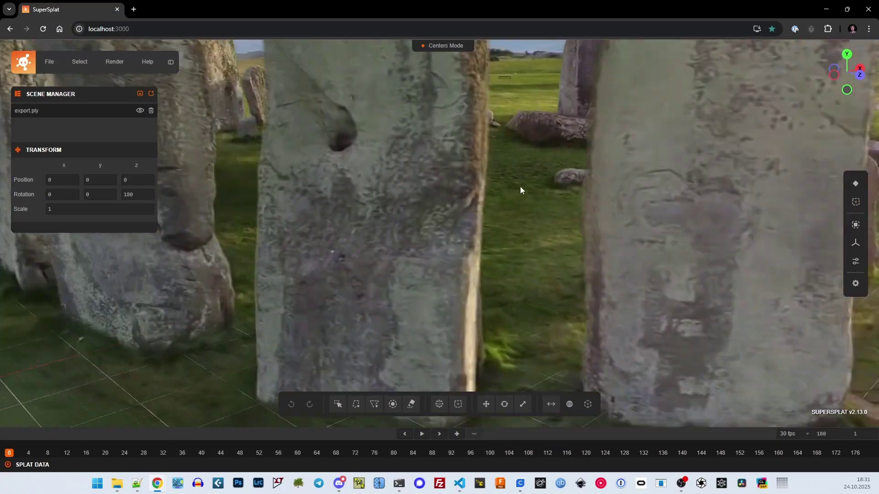
{"action": "scroll", "coordinate": [513, 188], "scroll_direction": "down", "scroll_amount": 10}
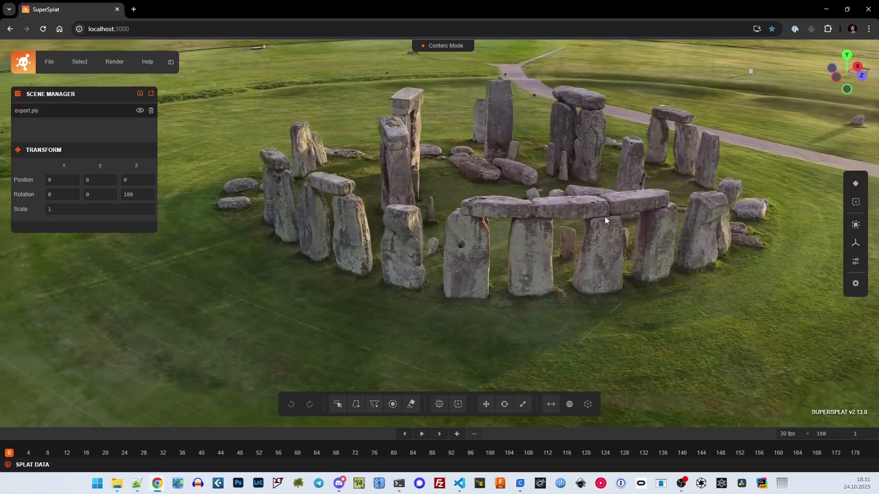
{"action": "left_click", "coordinate": [855, 284]}
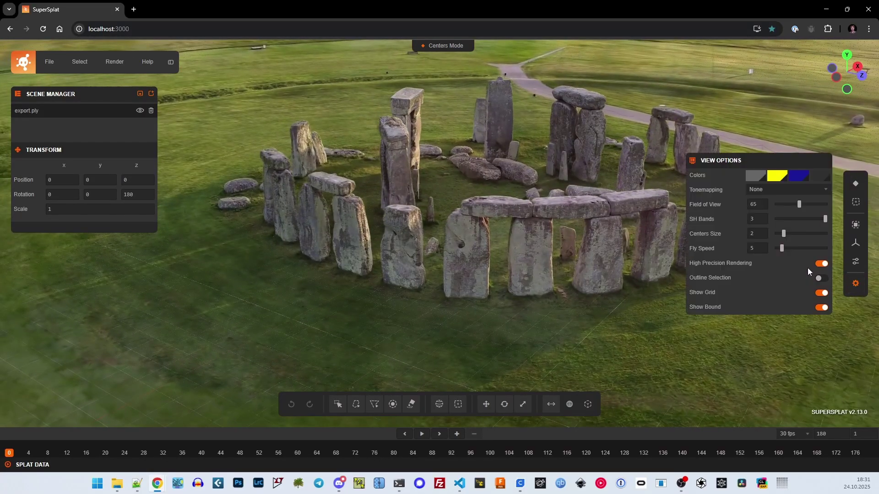
{"action": "left_click", "coordinate": [822, 293]}
{"action": "left_click", "coordinate": [855, 284]}
- Turn off the bound display and view the whole stone circle from the opposite side
{"action": "scroll", "coordinate": [512, 228], "scroll_direction": "down", "scroll_amount": 6}
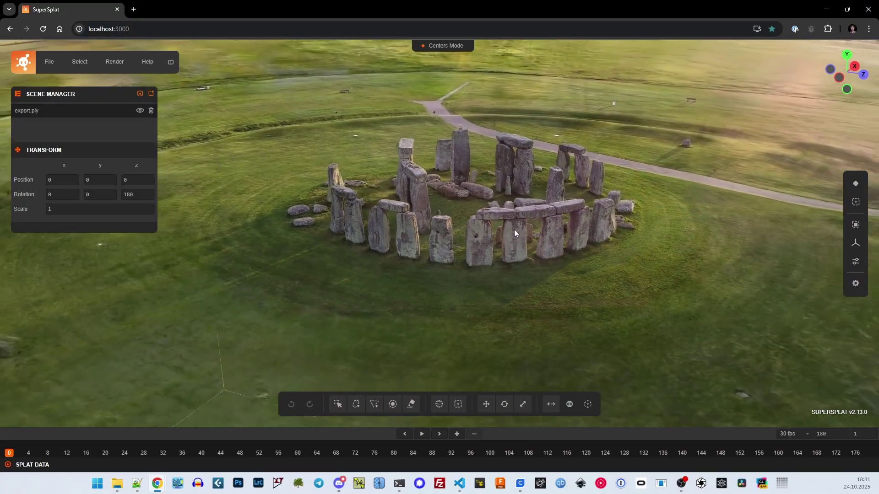
{"action": "scroll", "coordinate": [515, 233], "scroll_direction": "down", "scroll_amount": 3}
{"action": "left_click_drag", "start_coordinate": [493, 243], "coordinate": [480, 238]}
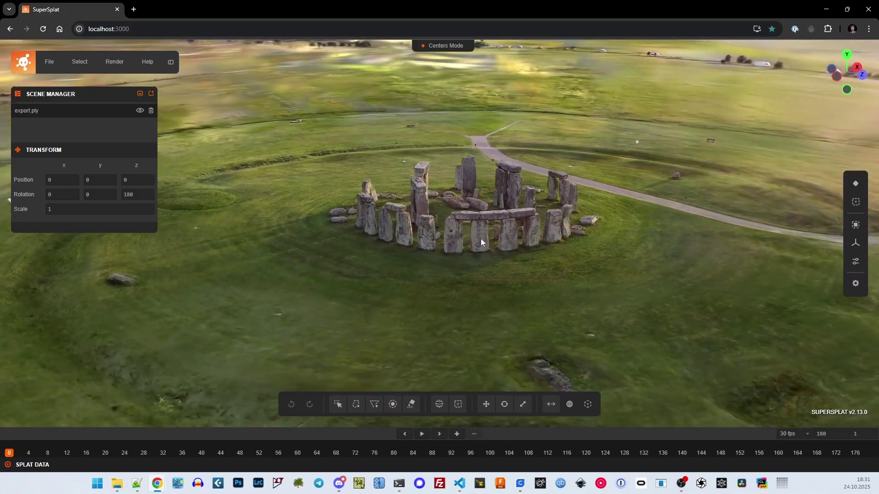
{"action": "left_click", "coordinate": [855, 285]}
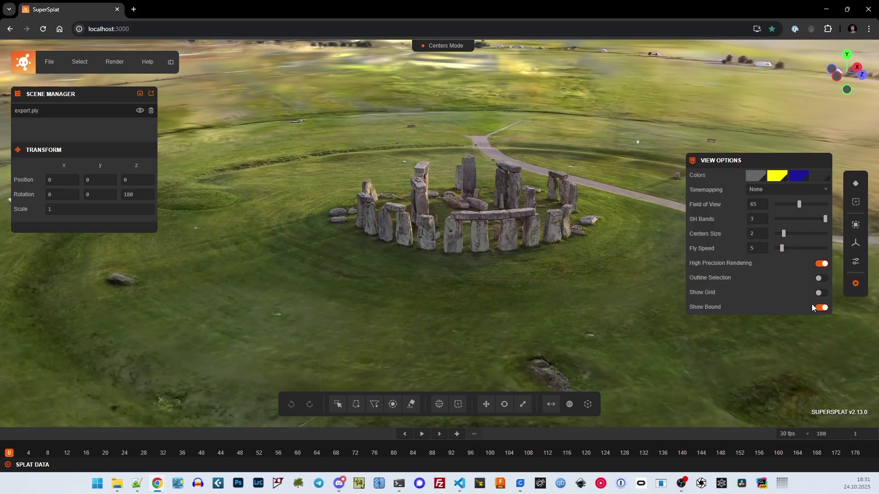
{"action": "left_click", "coordinate": [860, 287]}
{"action": "left_click_drag", "start_coordinate": [623, 260], "coordinate": [441, 269]}
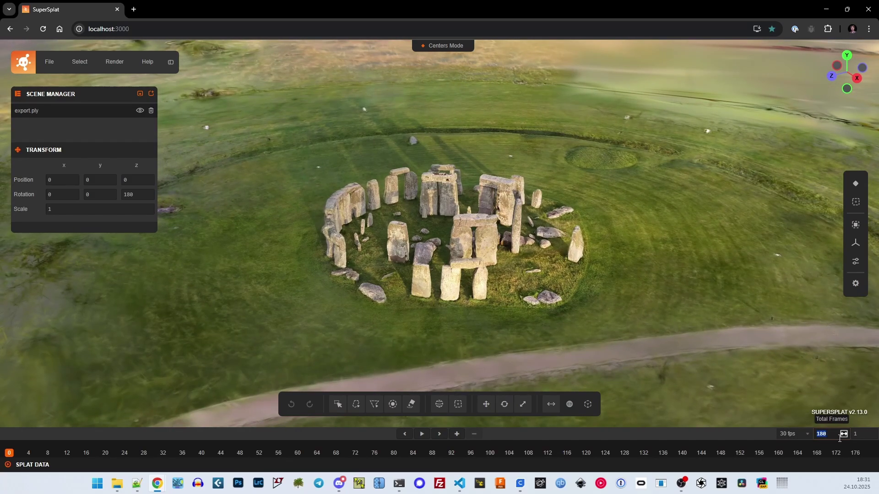
- Set the timeline to 331 total frames and import the camera poses from Images.txt in the colmap folder beside the browser
{"action": "type", "text": "1"}
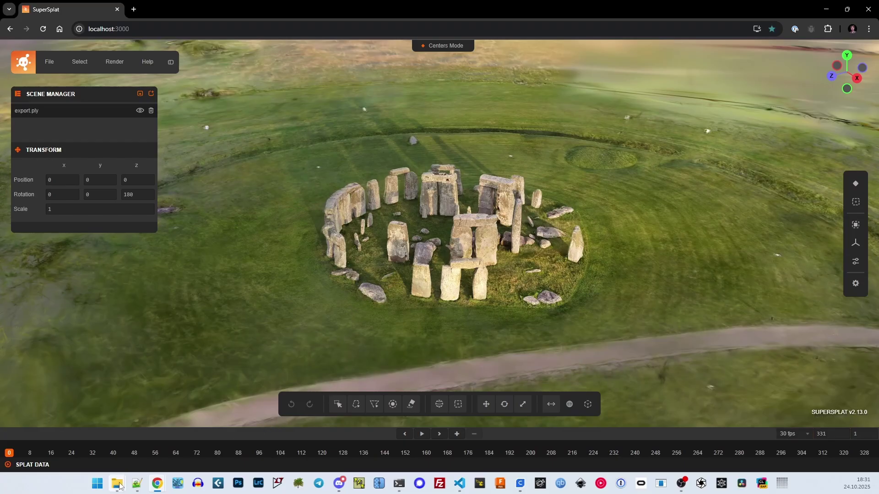
{"action": "left_click_drag", "start_coordinate": [307, 16], "coordinate": [336, 27]}
{"action": "key", "text": "super+Right"}
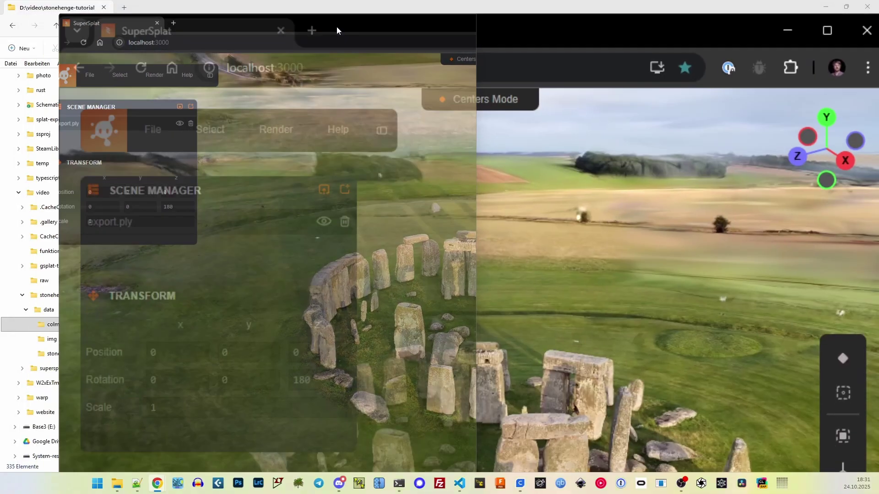
{"action": "left_click", "coordinate": [168, 83]}
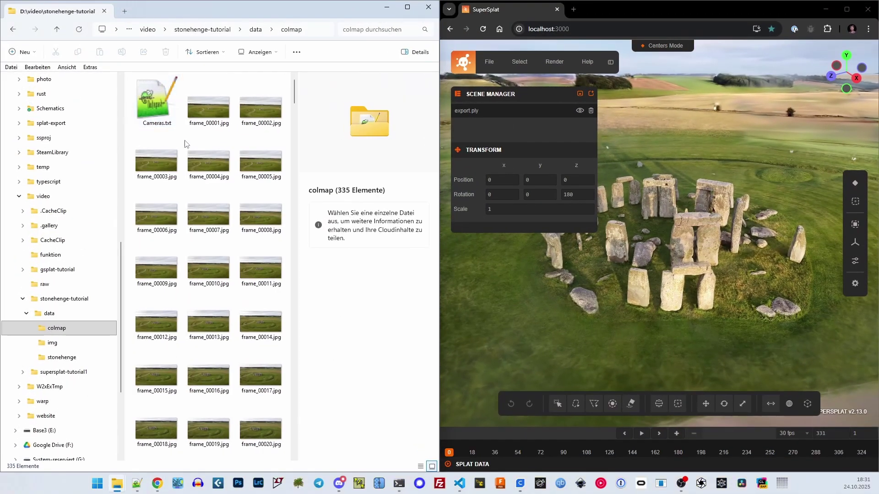
{"action": "left_click_drag", "start_coordinate": [294, 98], "coordinate": [253, 452]}
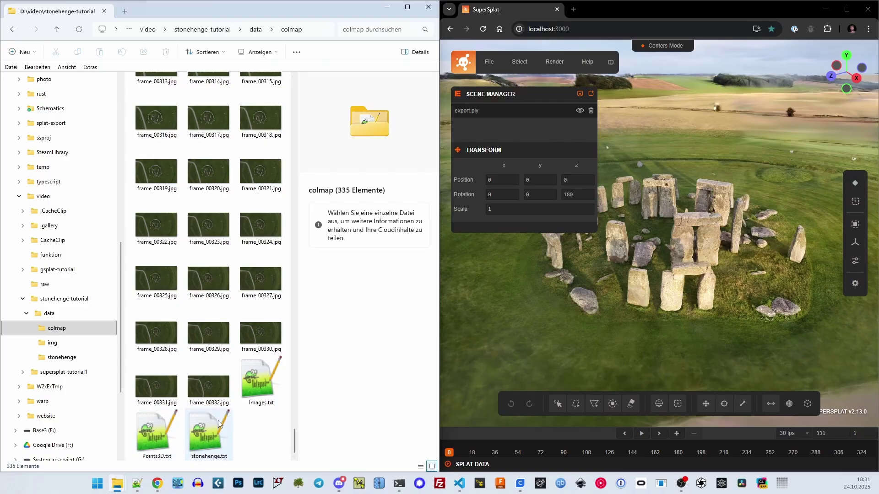
{"action": "left_click", "coordinate": [264, 373]}
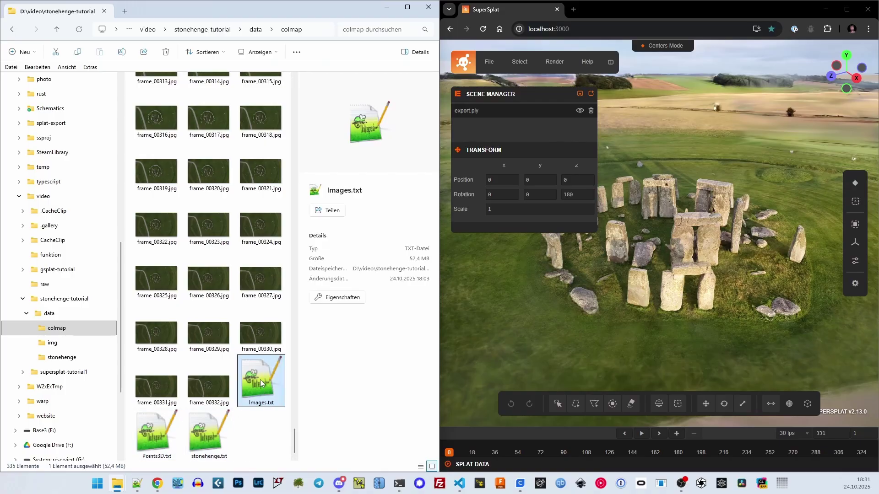
{"action": "left_click_drag", "start_coordinate": [469, 343], "coordinate": [614, 298]}
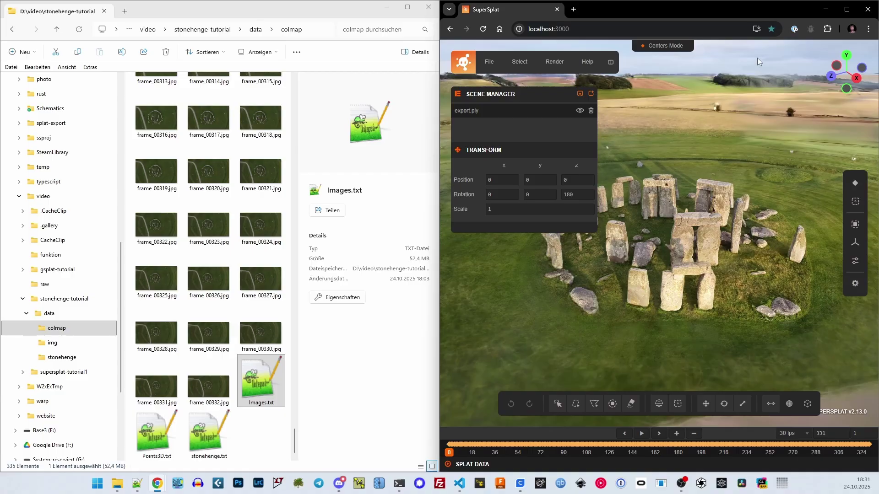
- Maximize the SuperSplat window, set the timeline's frame rate to 1 fps and play the camera animation
{"action": "left_click", "coordinate": [846, 10]}
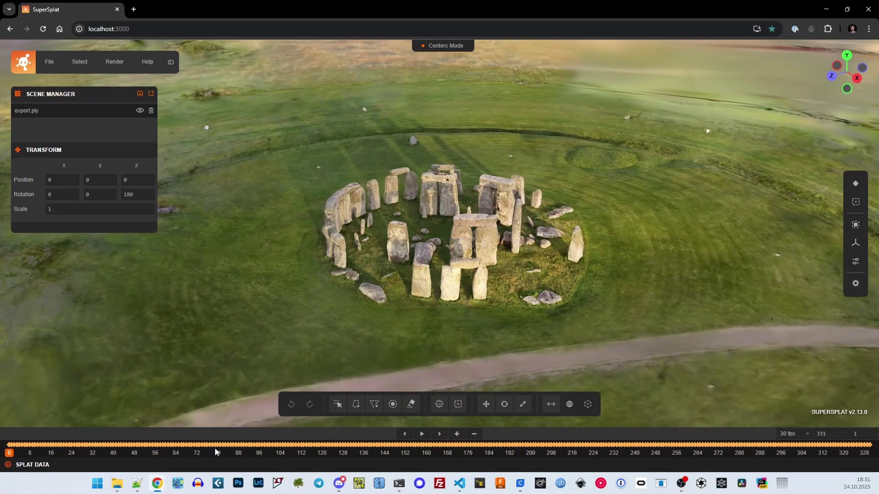
{"action": "left_click", "coordinate": [805, 435]}
{"action": "left_click", "coordinate": [788, 375]}
{"action": "left_click", "coordinate": [422, 434]}
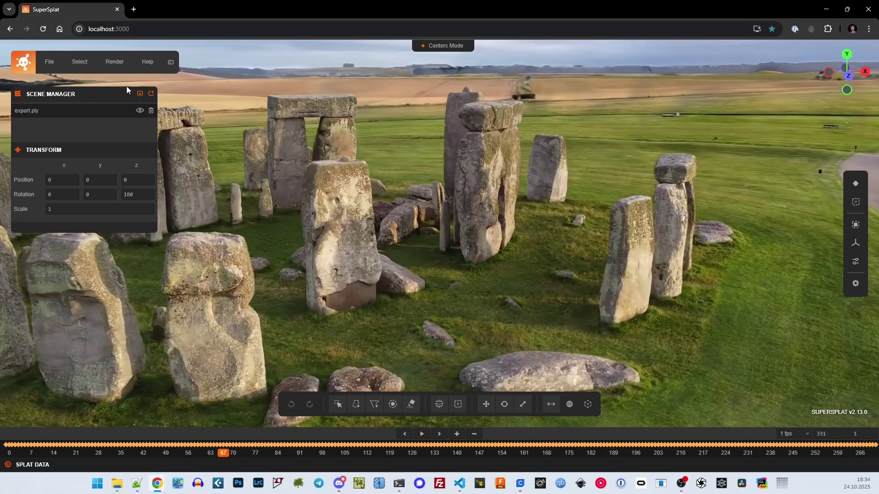
- Render the camera animation as a 1920x1080, 30 fps, high-bitrate video, saved as SuperSplat-video.mp4 in D:\video\stonehenge-tutorial\data
{"action": "left_click", "coordinate": [115, 62]}
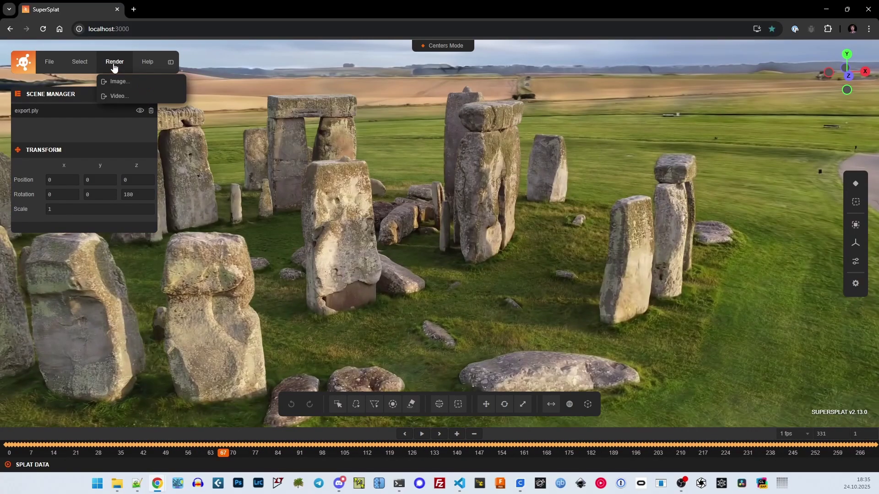
{"action": "left_click", "coordinate": [120, 96]}
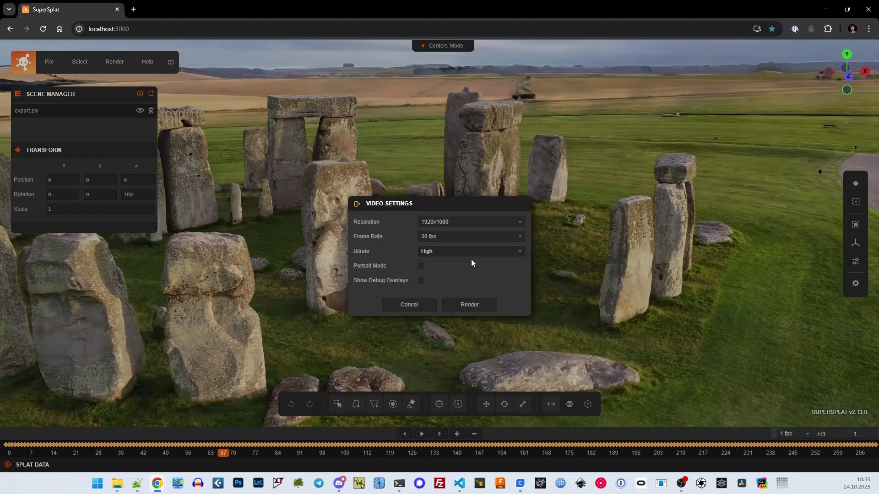
{"action": "left_click", "coordinate": [476, 304]}
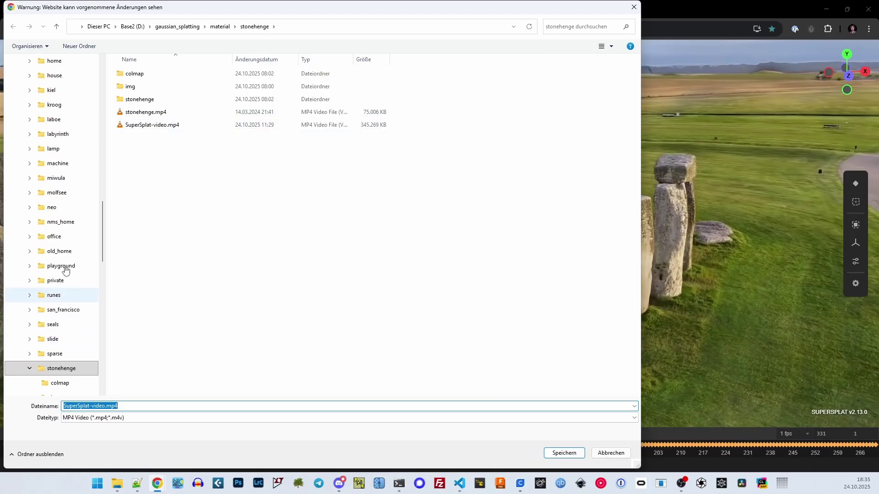
{"action": "left_click", "coordinate": [133, 26]}
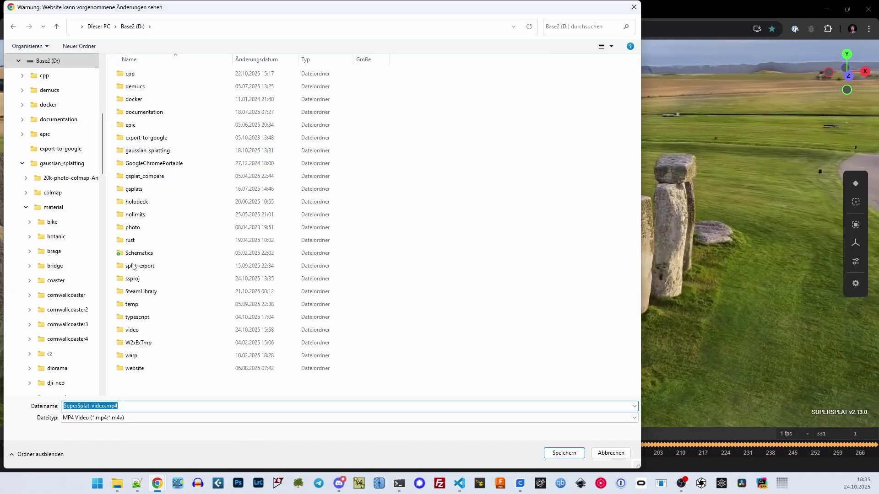
{"action": "double_click", "coordinate": [133, 331]}
{"action": "double_click", "coordinate": [144, 152]}
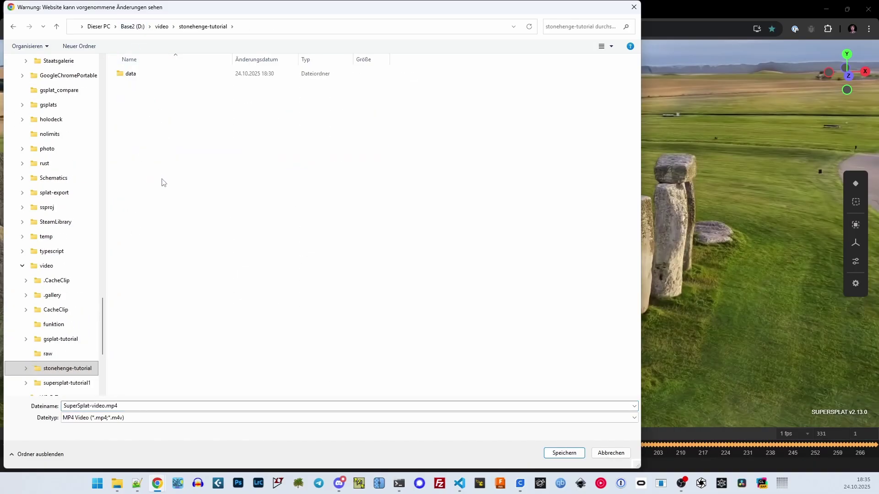
{"action": "double_click", "coordinate": [132, 73]}
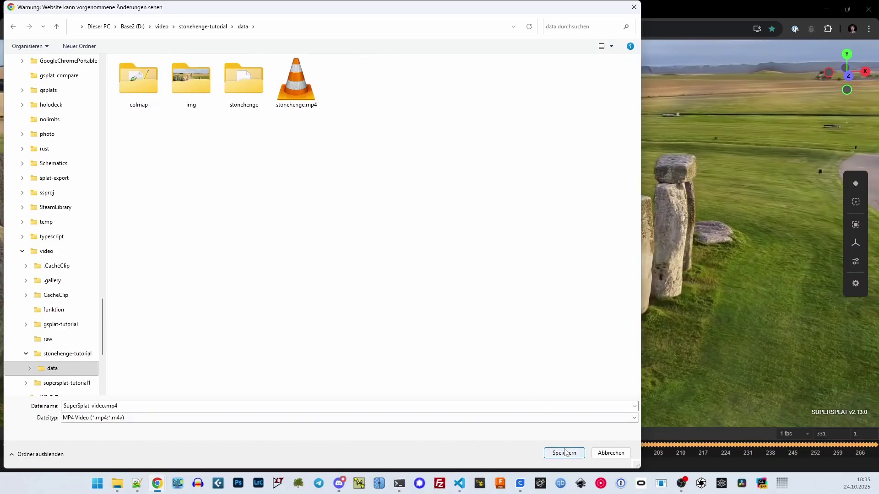
{"action": "left_click", "coordinate": [565, 452]}
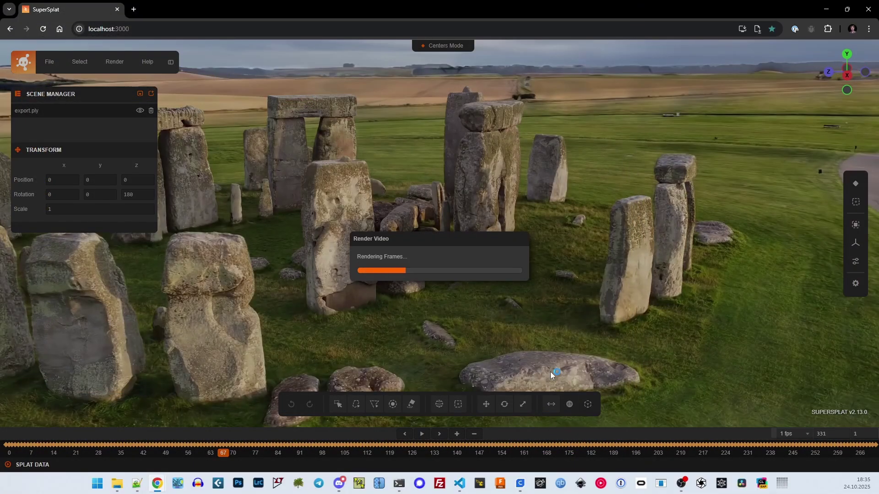